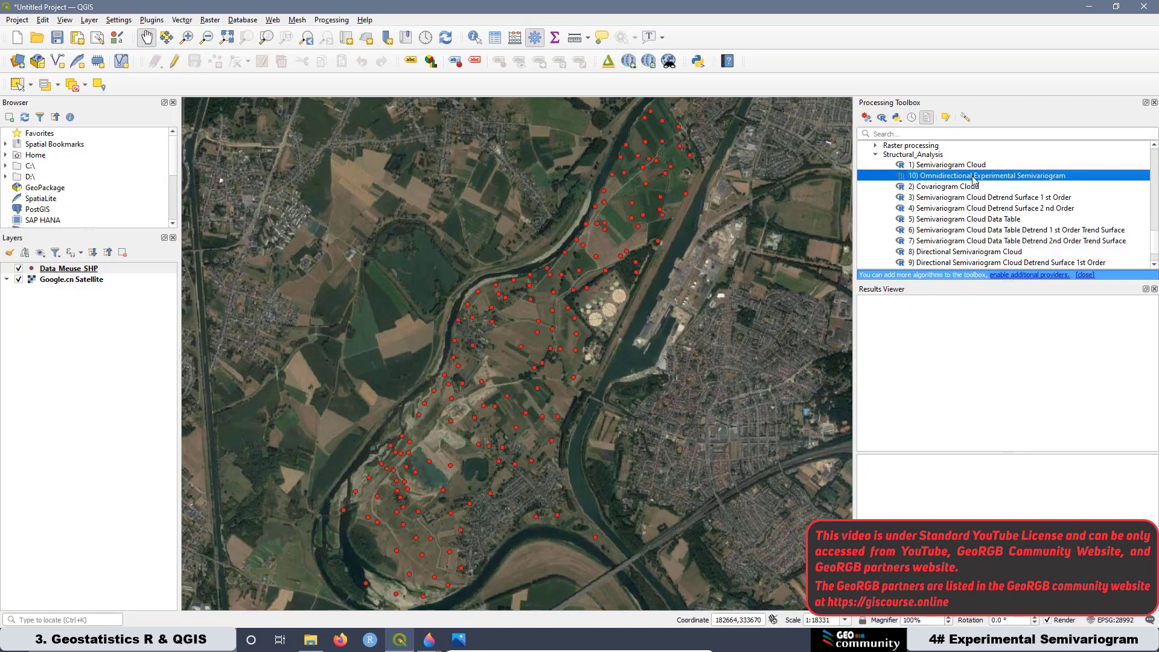
- Run the omnidirectional experimental semivariogram script on the Log10Zinc field
double_click(973, 176)
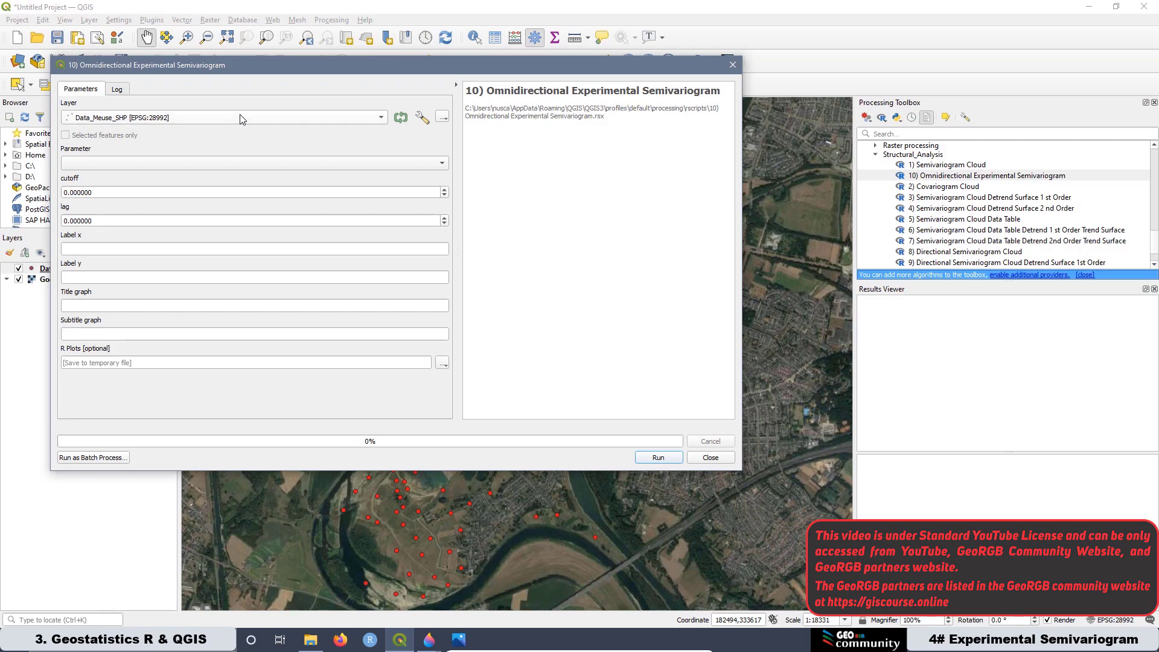
left_click(145, 160)
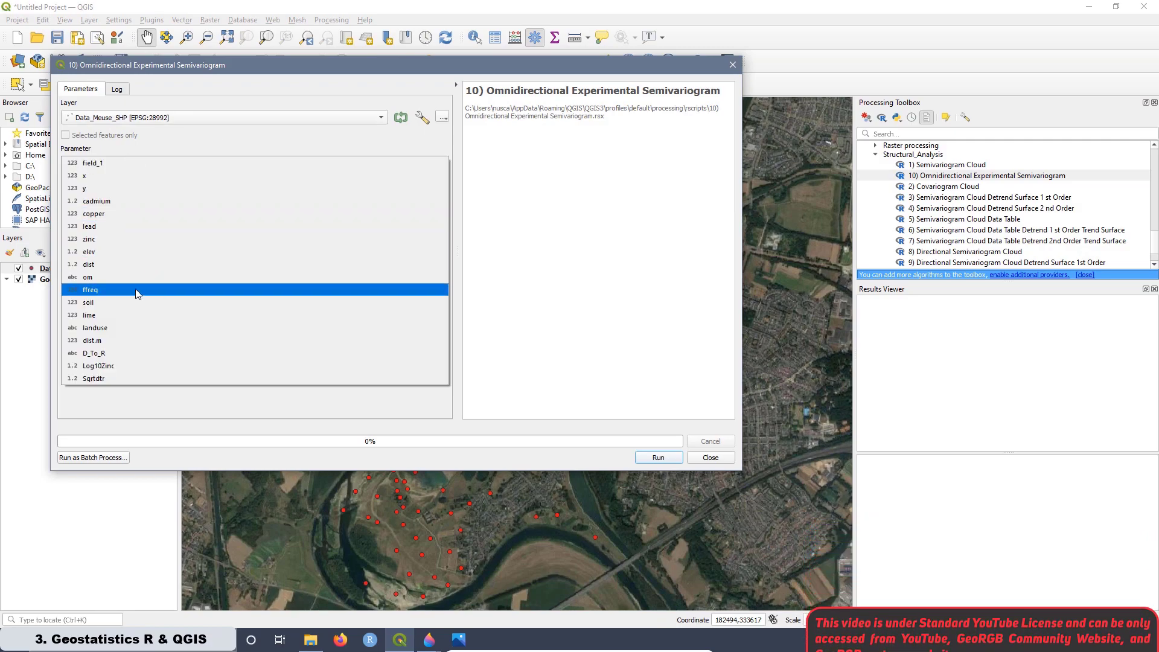
left_click(123, 367)
left_click(658, 457)
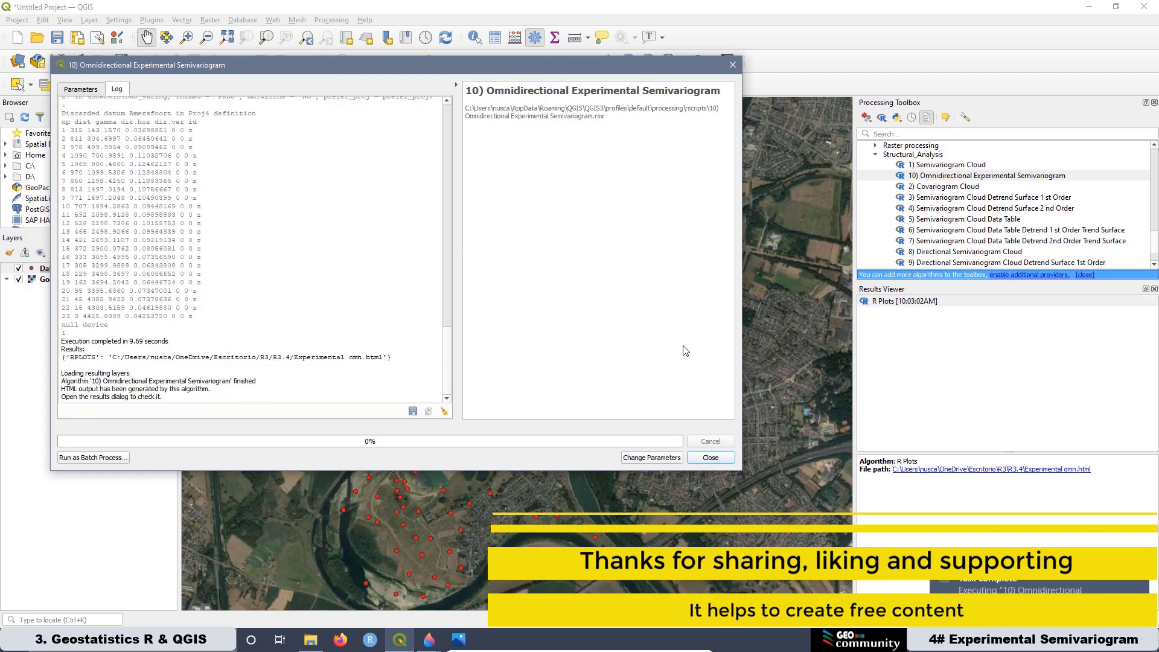
- Open the resulting R Plots in the browser, then compare it with the bins image in Paint 3D
double_click(902, 300)
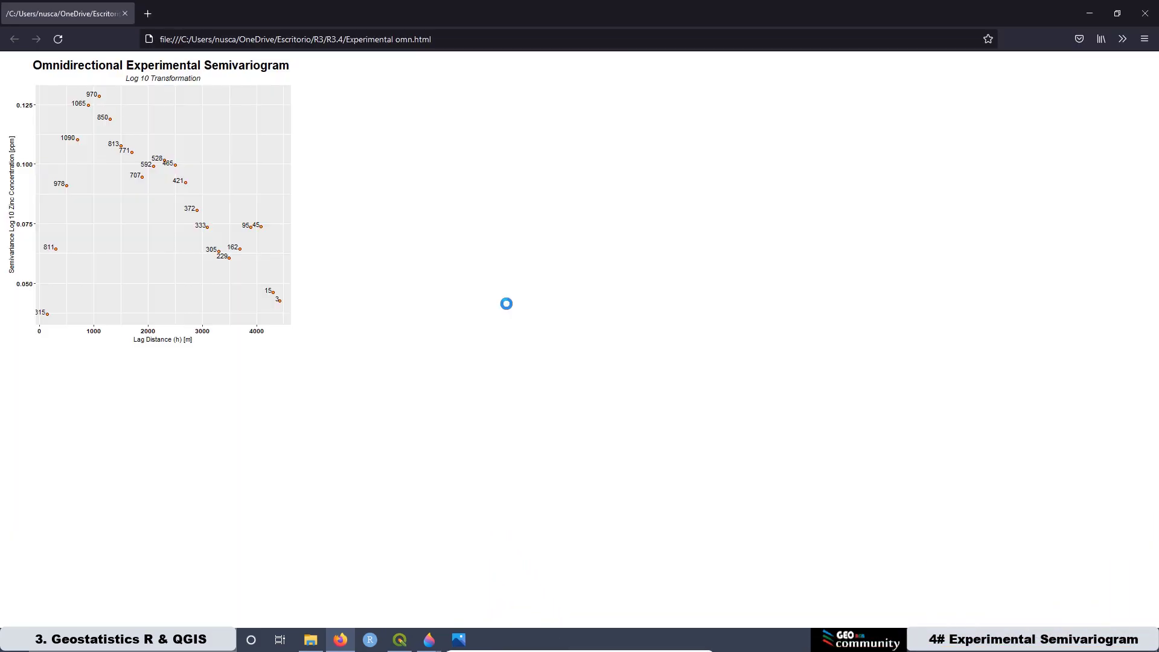
scroll(506, 304, "up", 5)
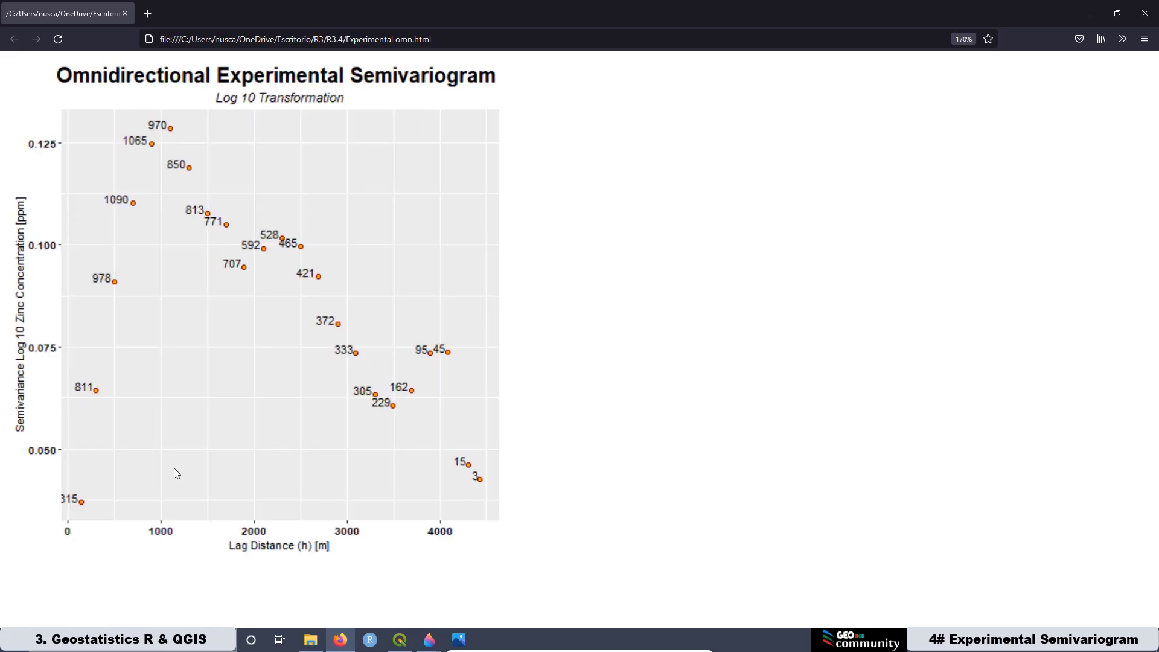
key("alt+Tab")
scroll(381, 233, "up", 3)
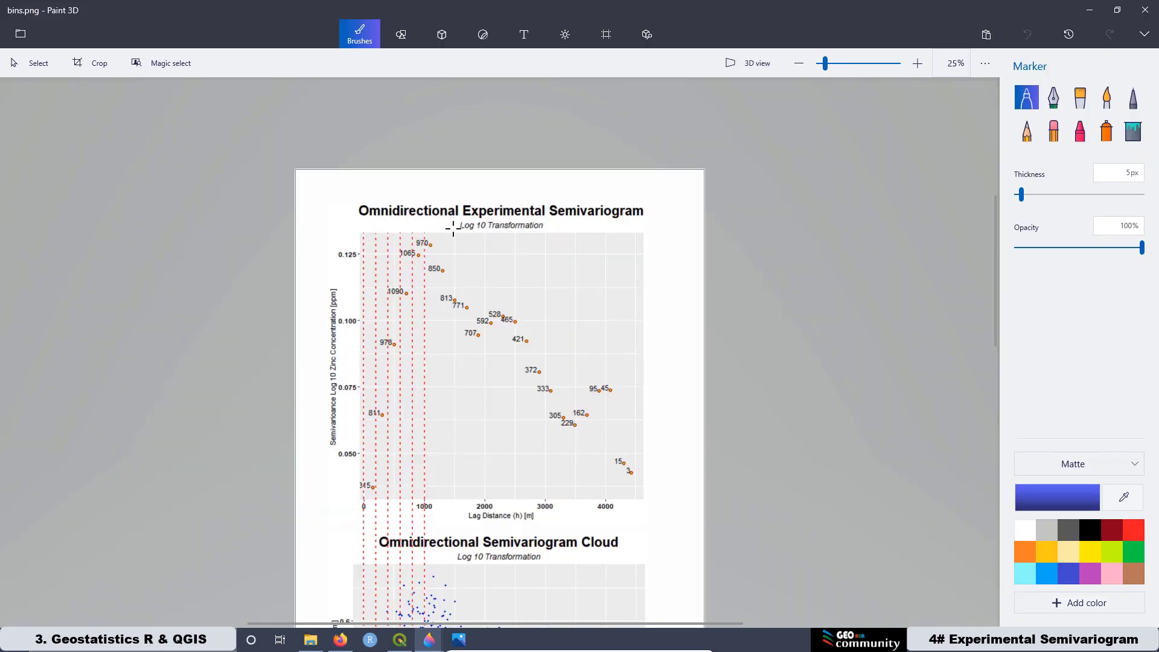
- Zoom around the red dotted lag bins in bins.png, then return to QGIS
scroll(452, 255, "down", 3)
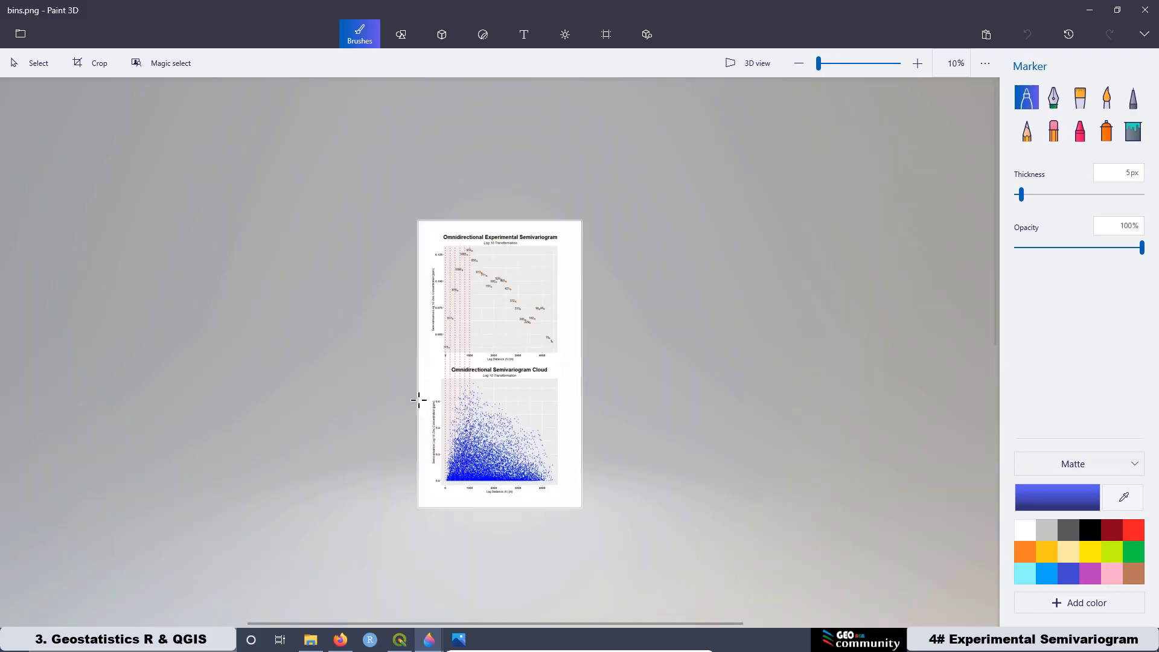
scroll(450, 481, "up", 3)
scroll(449, 481, "up", 5)
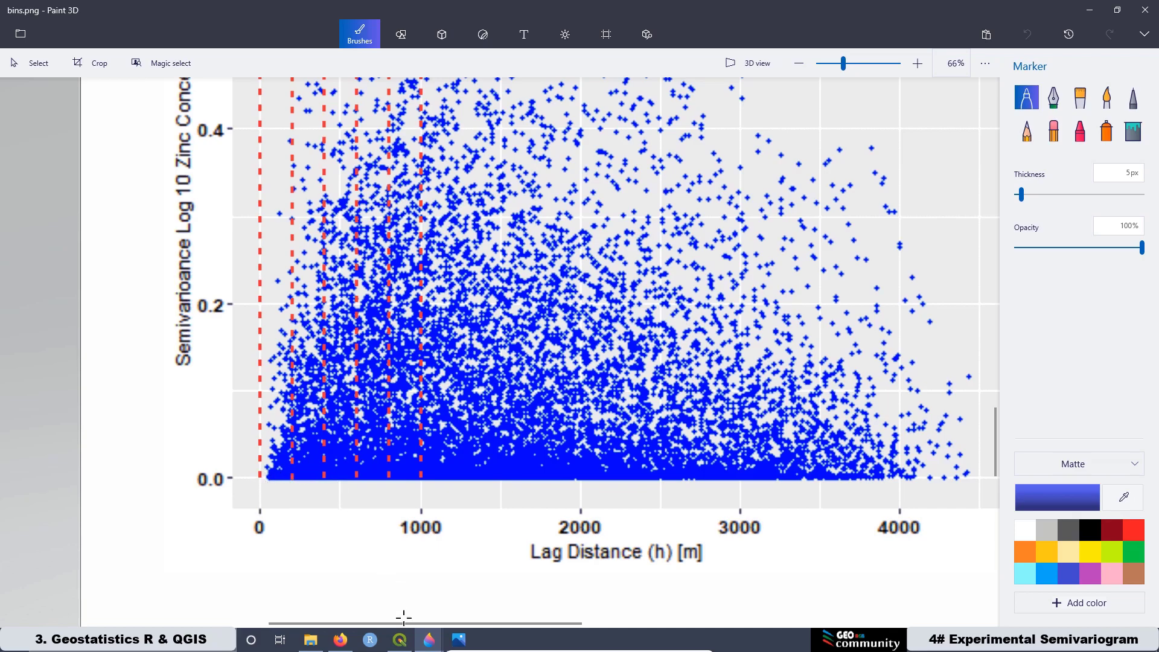
left_click(401, 641)
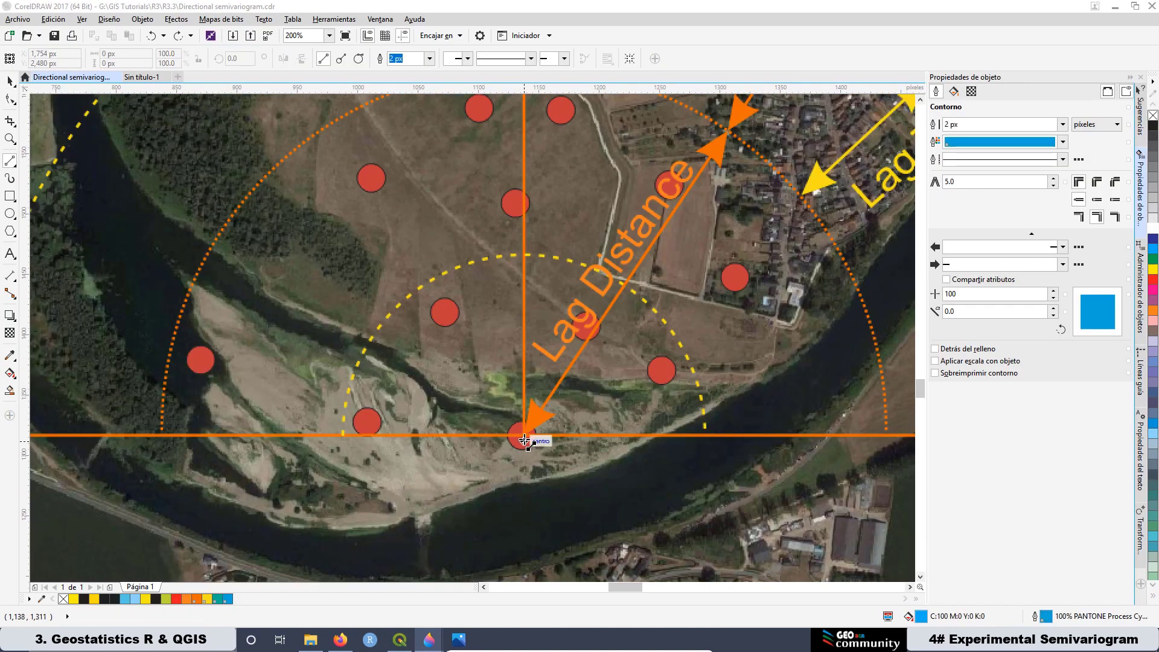
- Draw five blue pair lines from the centre circle to the nearby circles
left_click_drag(525, 434, 366, 426)
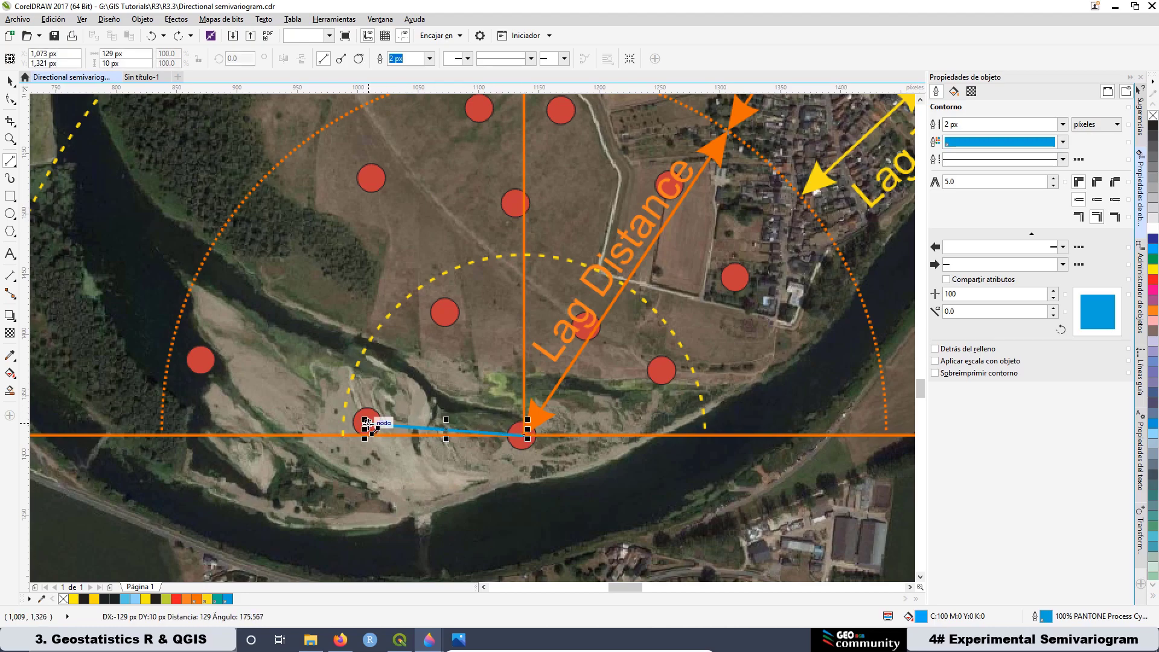
left_click_drag(525, 434, 372, 178)
left_click_drag(525, 435, 669, 184)
left_click_drag(525, 434, 742, 273)
left_click_drag(525, 435, 664, 370)
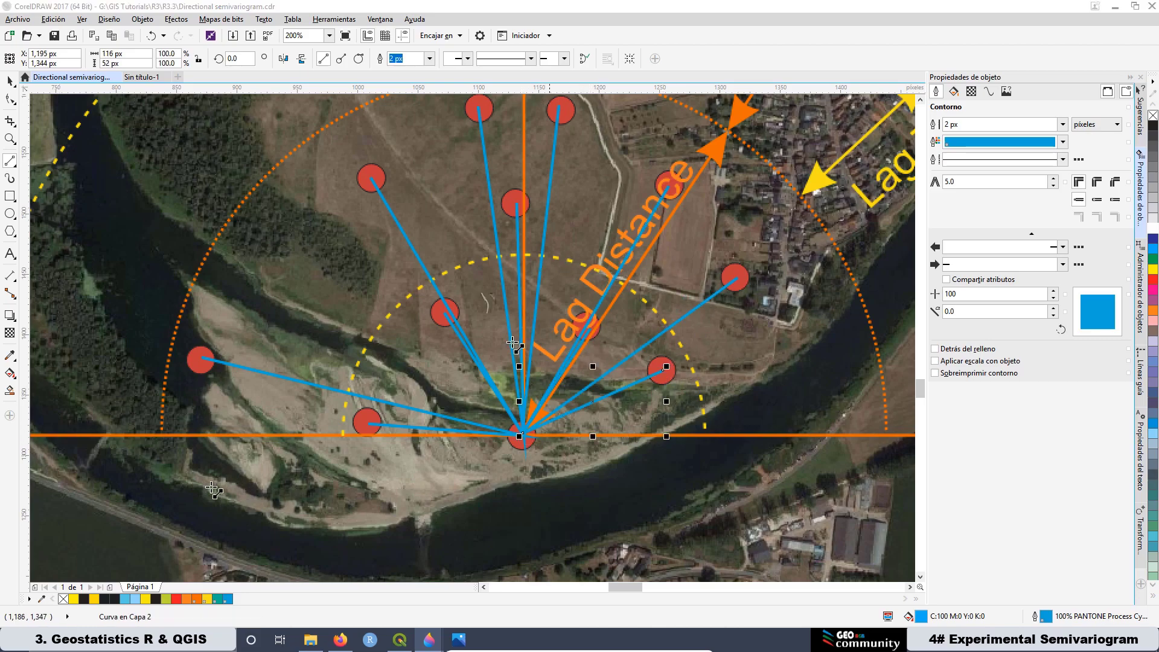
- Draw magenta pair lines from the centre to the farther upper-left and upper-right circles
left_click_drag(356, 434, 357, 434)
scroll(362, 437, "down", 5)
left_click_drag(443, 458, 308, 248)
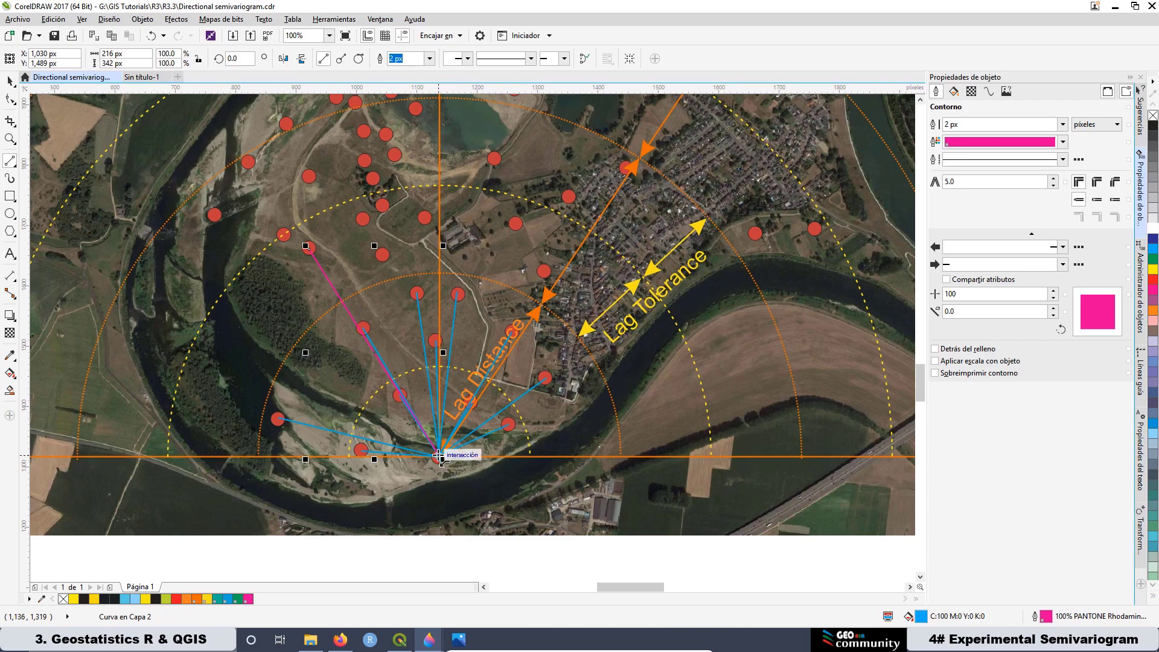
mouse_move(439, 454)
left_mouse_down()
mouse_move(248, 162)
mouse_move(214, 215)
mouse_move(284, 234)
left_mouse_up()
mouse_move(438, 454)
left_mouse_down()
mouse_move(308, 176)
mouse_move(409, 307)
mouse_move(363, 131)
left_mouse_up()
left_click_drag(438, 454, 394, 155)
left_click_drag(439, 454, 382, 205)
left_click_drag(438, 454, 515, 223)
mouse_move(439, 454)
left_mouse_down()
mouse_move(568, 196)
mouse_move(494, 159)
left_mouse_up()
left_click_drag(438, 454, 625, 167)
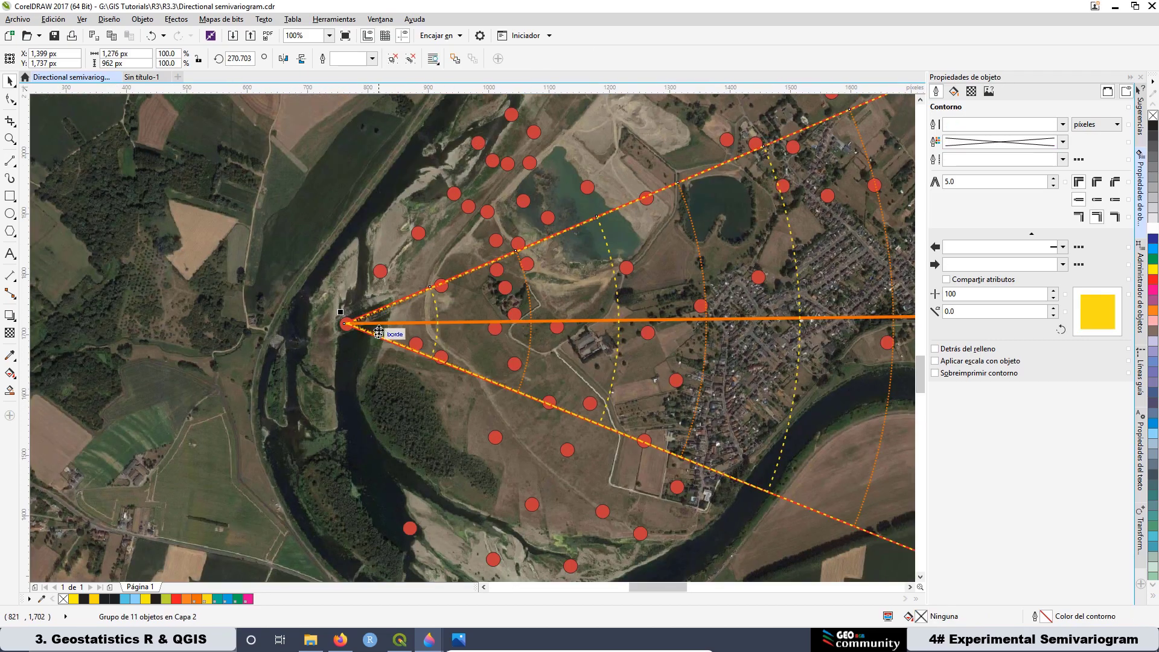
scroll(398, 321, "up", 2)
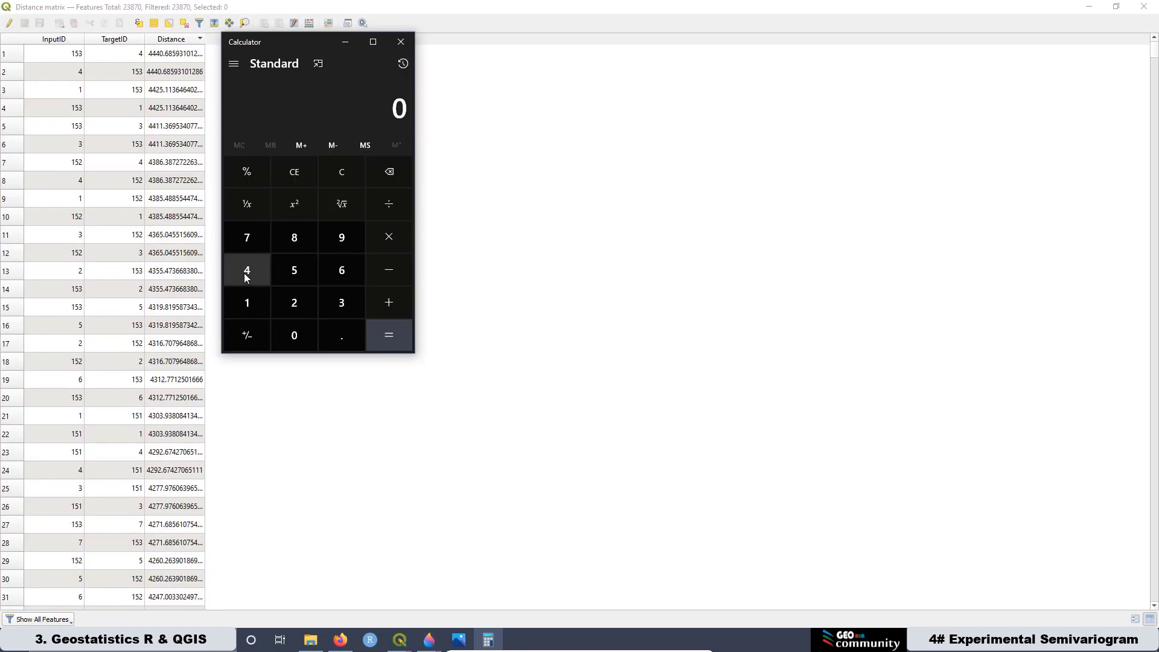
- Compute 4500 ÷ 2 = 2,250 in Calculator
left_click(246, 271)
left_click(294, 272)
left_click(294, 335)
left_click(294, 335)
left_click(392, 214)
left_click(294, 302)
left_click(400, 347)
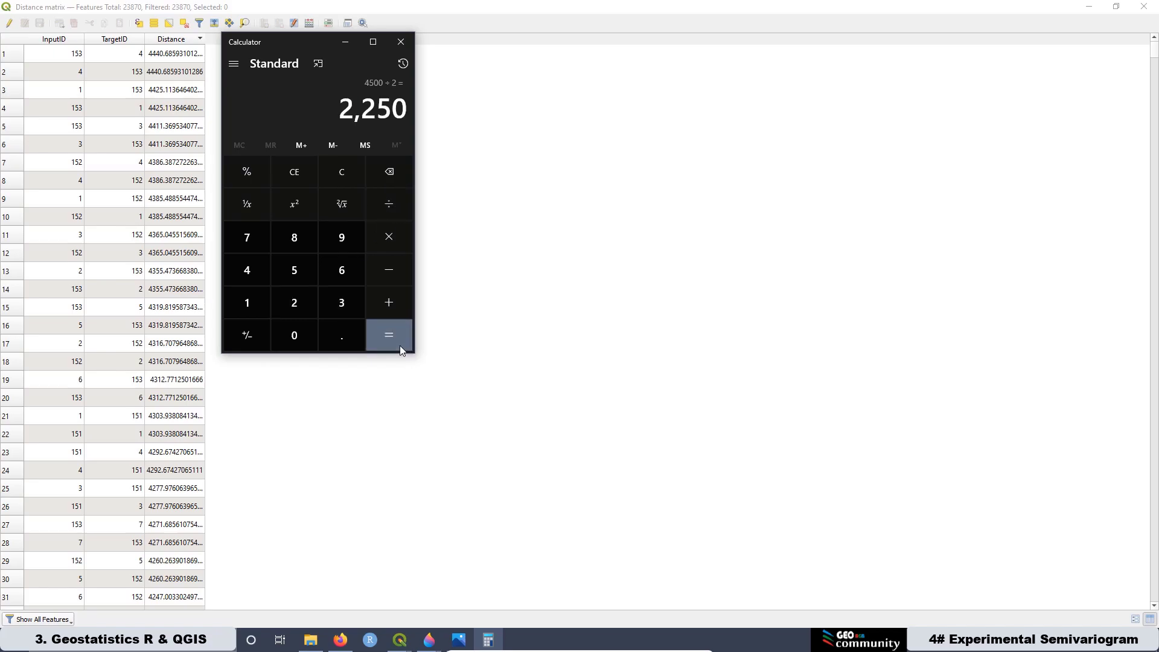
- Begin dividing 2,250 by 10
left_click(388, 212)
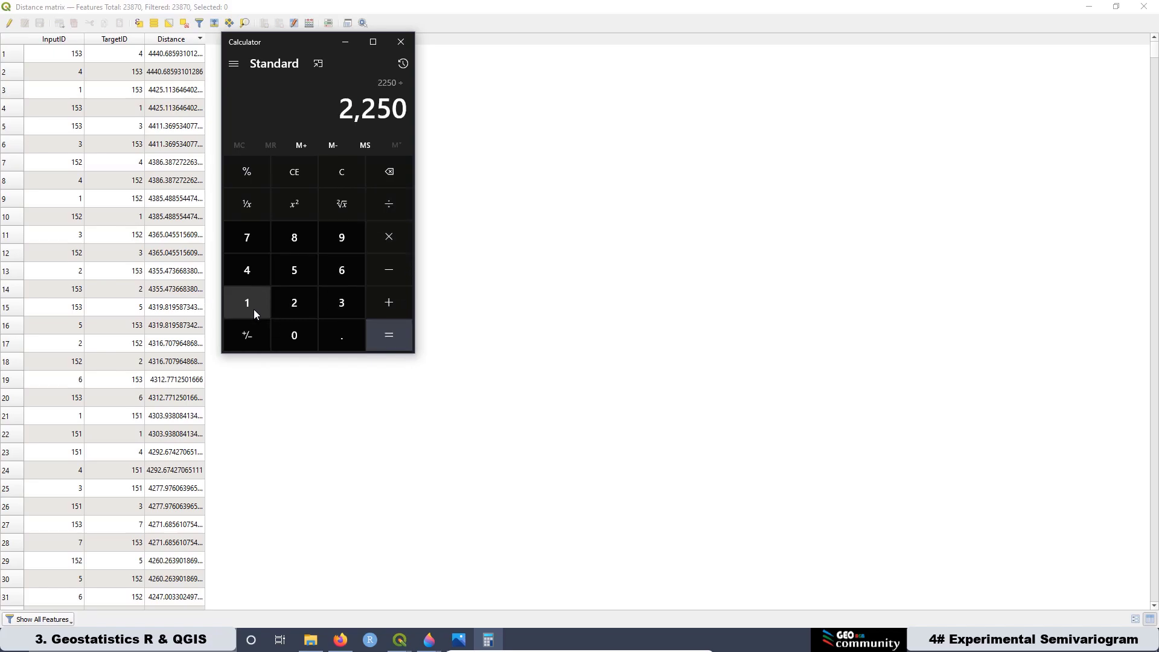
left_click(253, 309)
left_click(294, 335)
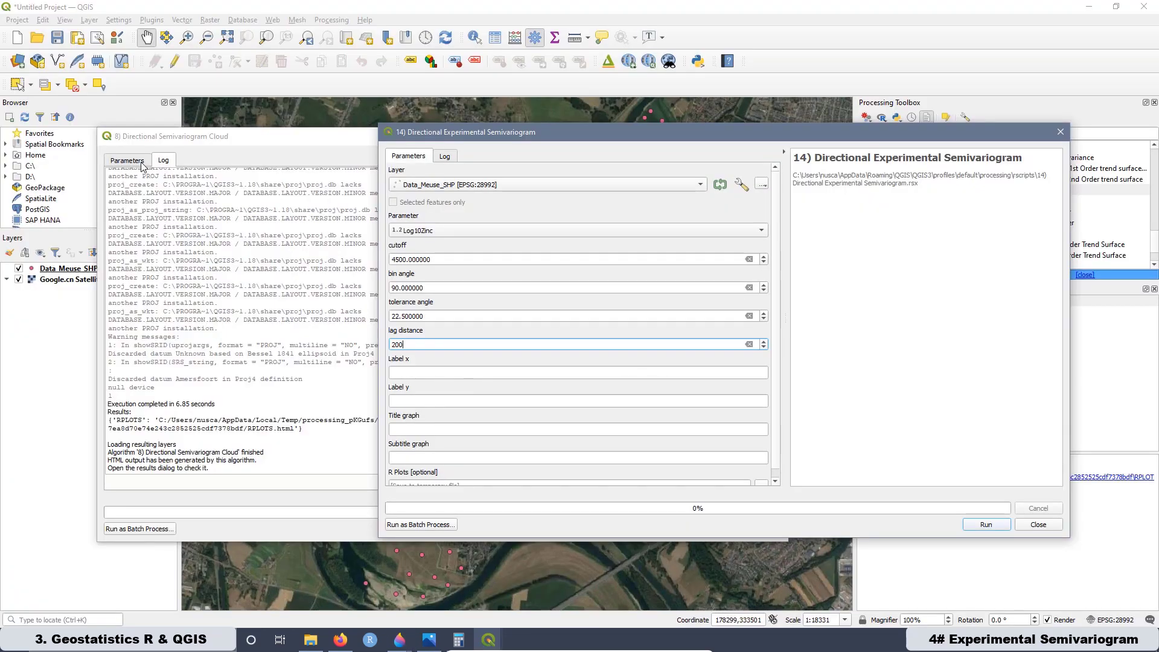
- Title the graph 'Directional Experimental Semivariogram' and copy in the Log 10 Transformation subtitle
left_click(144, 165)
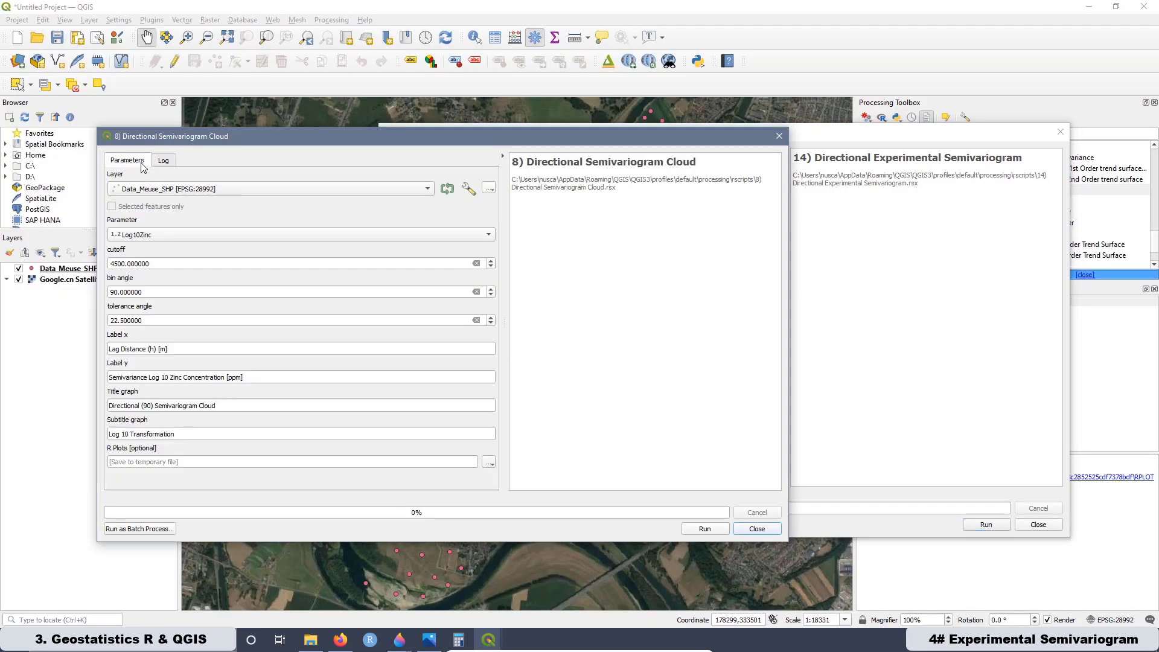
left_click(422, 401)
right_click(386, 399)
left_click(440, 430)
type("Directional Experimental Semivariogram")
triple_click(145, 433)
key("ctrl+c")
left_click(434, 457)
key("ctrl+v")
- Run the 90° directional semivariogram and open the newest R Plots result
left_click(986, 524)
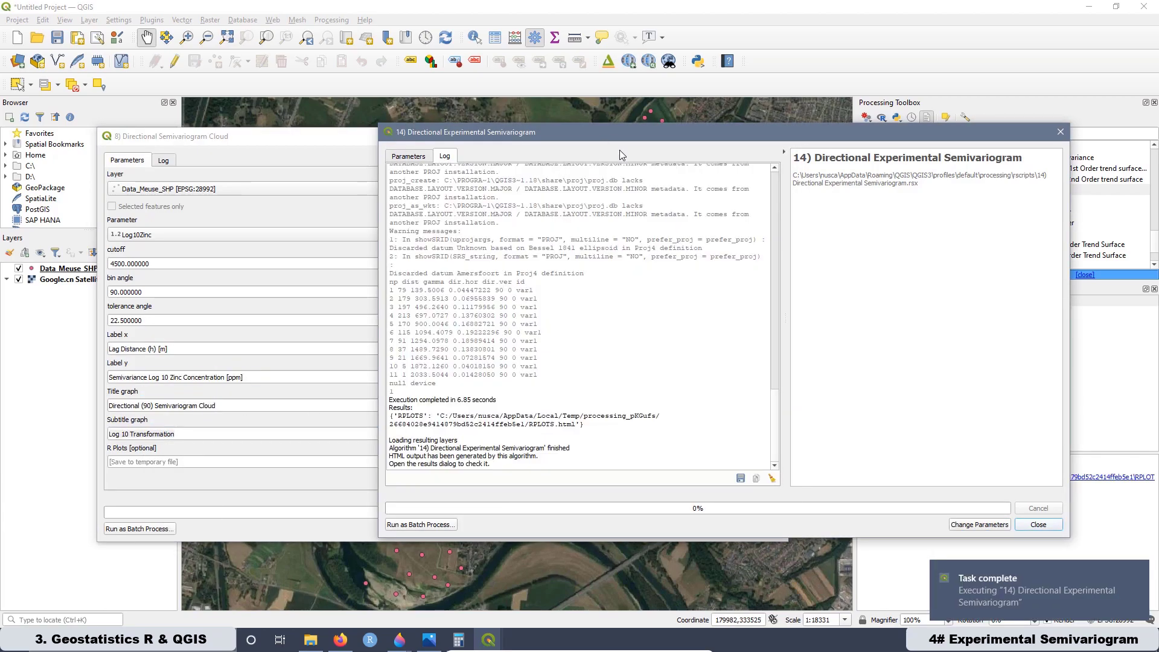
left_click_drag(628, 132, 405, 133)
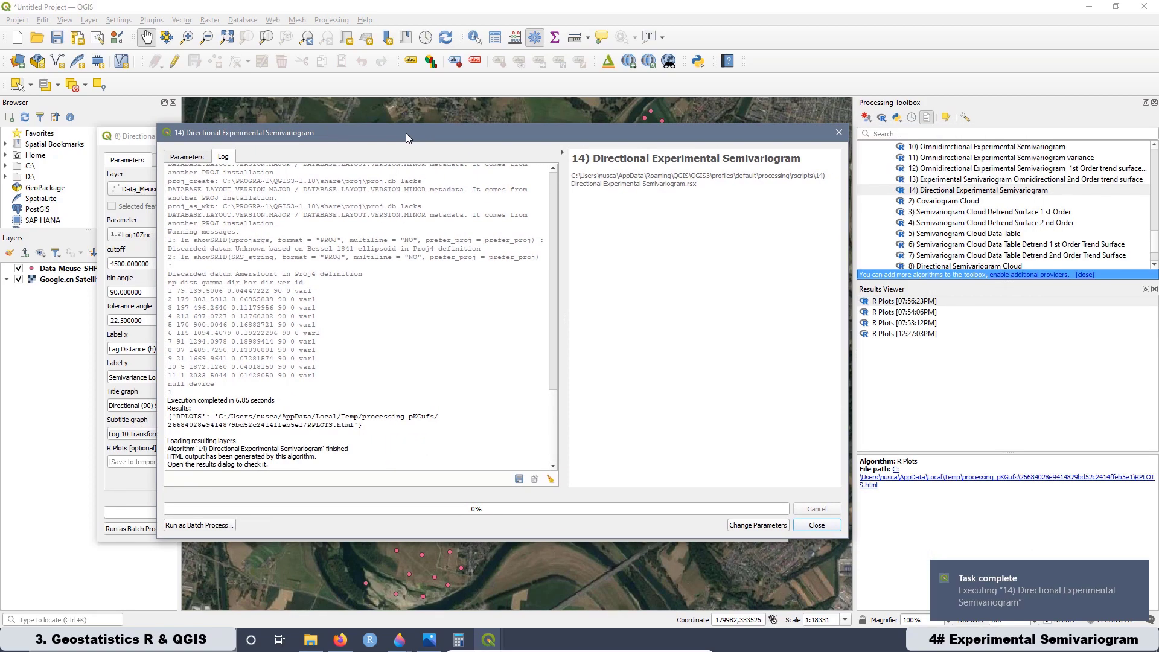
double_click(897, 301)
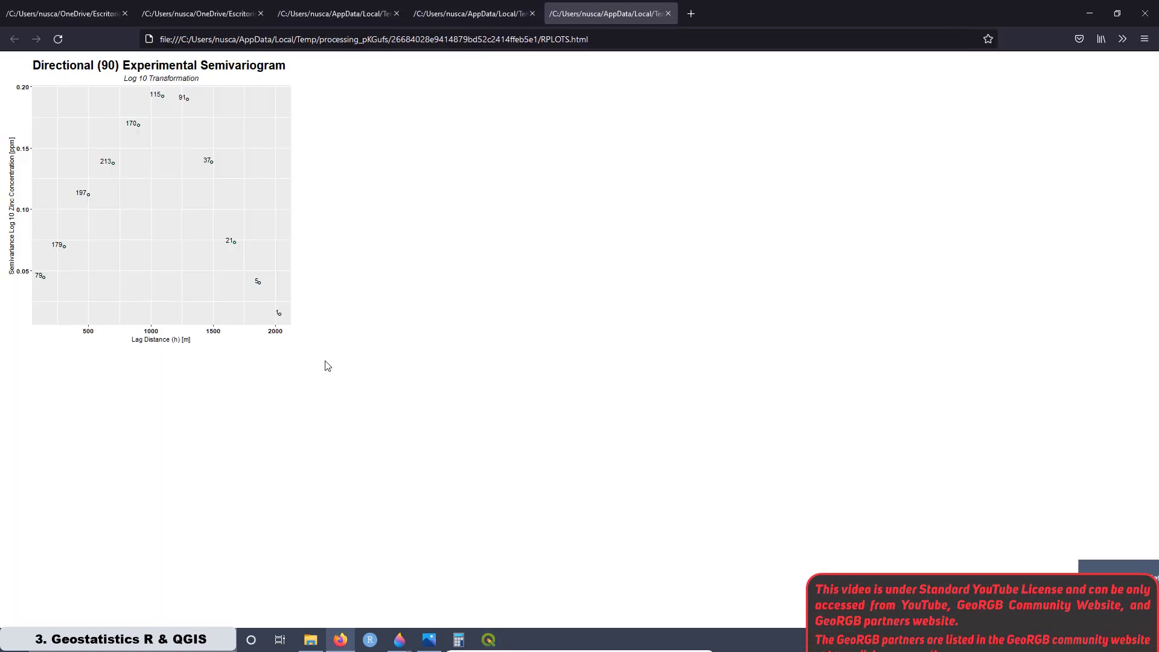
- Zoom in on the directional plot and close the groundwater experimental semivariogram tab
key("ctrl+plus")
key("ctrl+plus")
key("ctrl+plus")
key("ctrl+plus")
key("ctrl+plus")
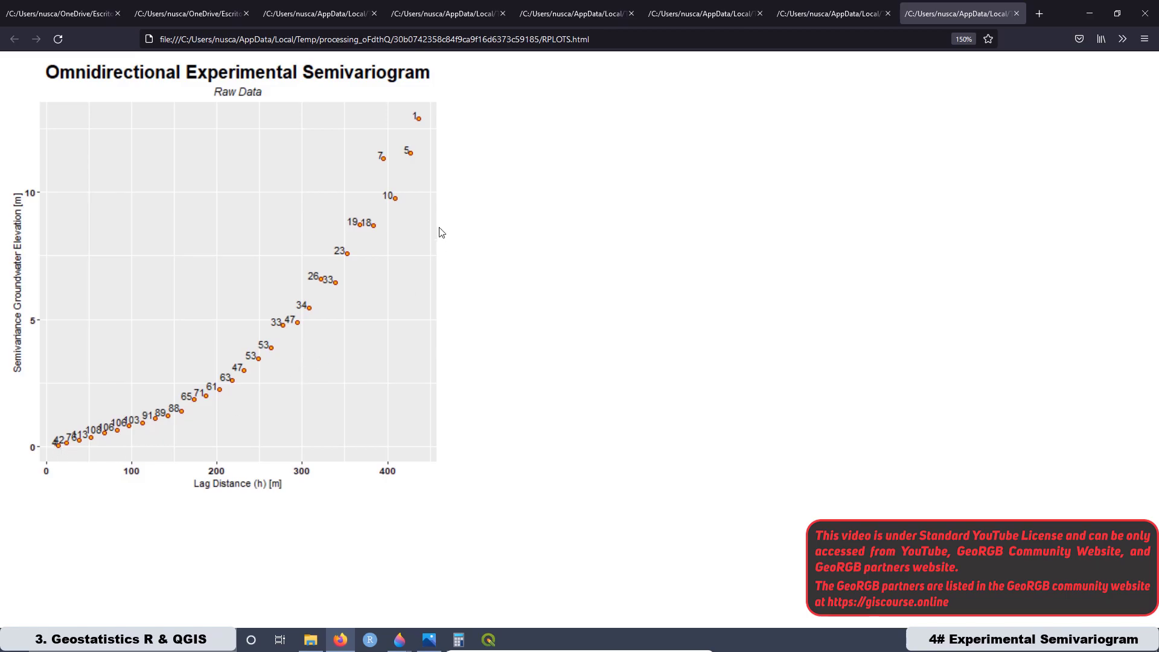
left_click(1020, 15)
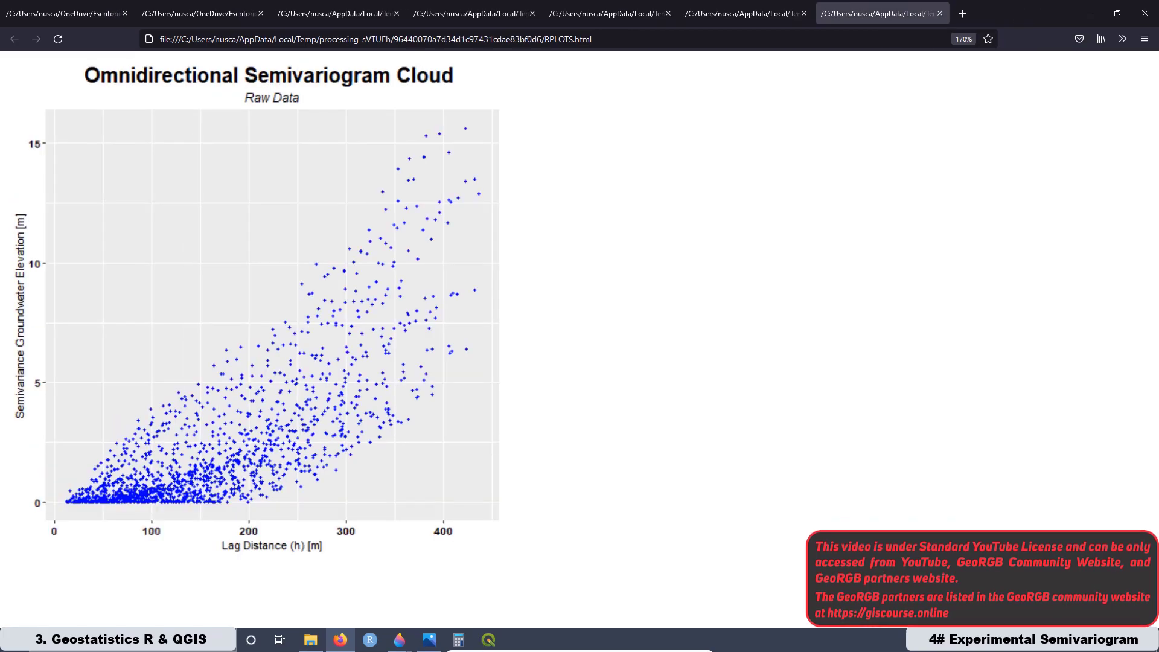
- Rerun the groundwater omnidirectional semivariogram with lag 20 and open the new R Plots result
mouse_move(489, 639)
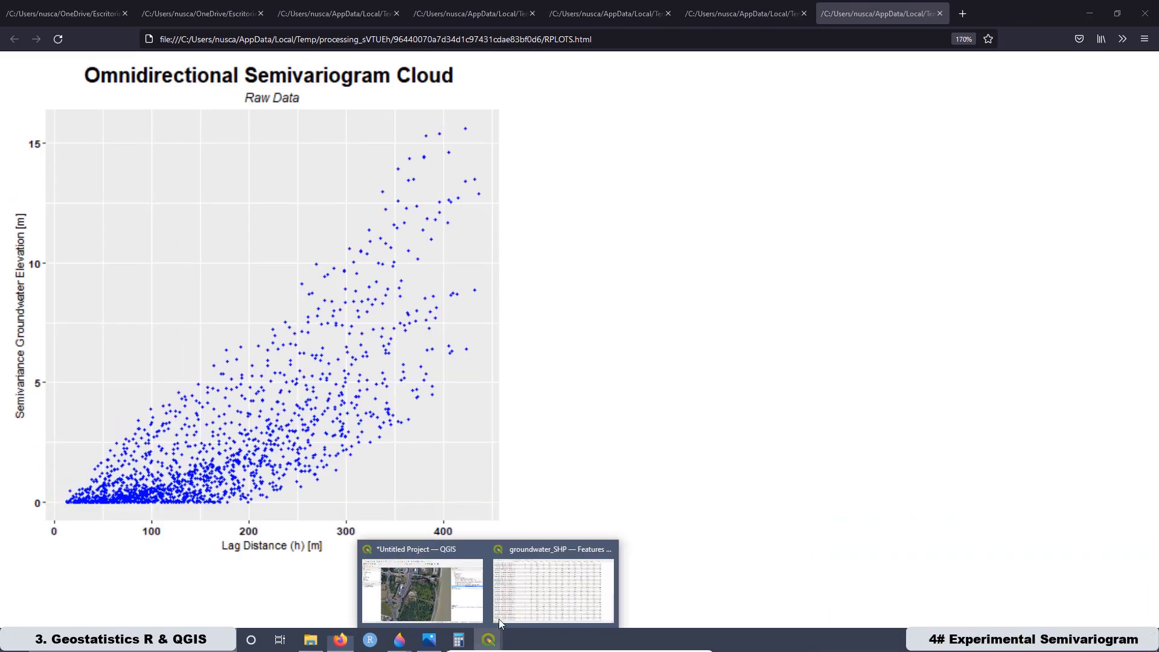
left_click(429, 546)
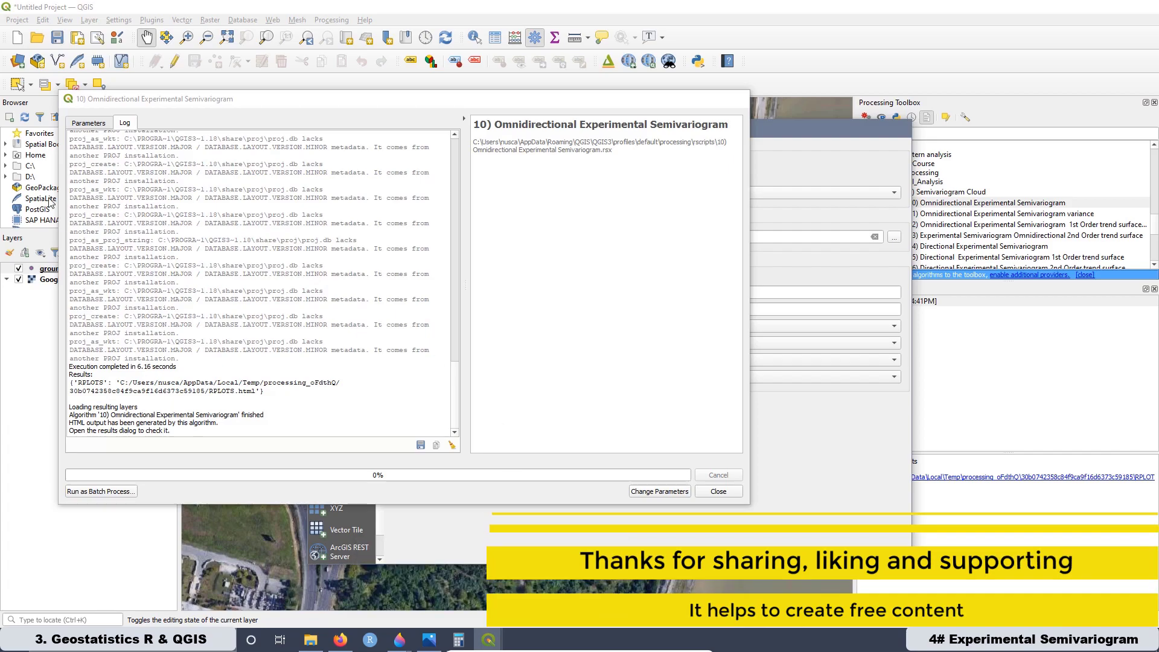
left_click(85, 123)
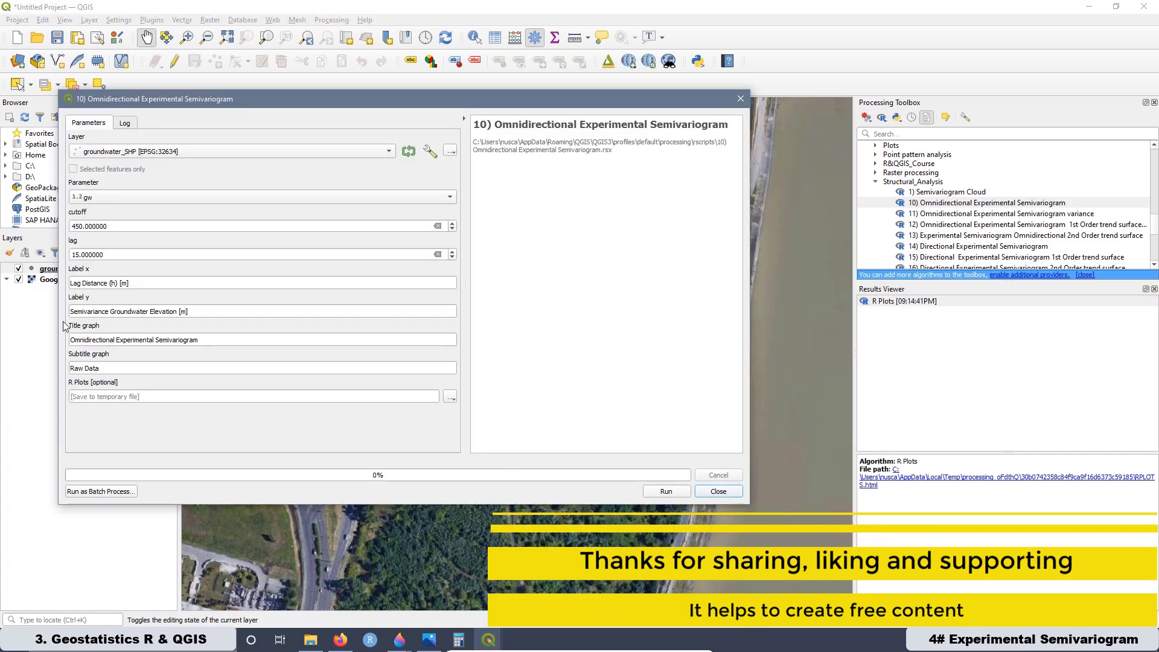
double_click(106, 255)
type("20")
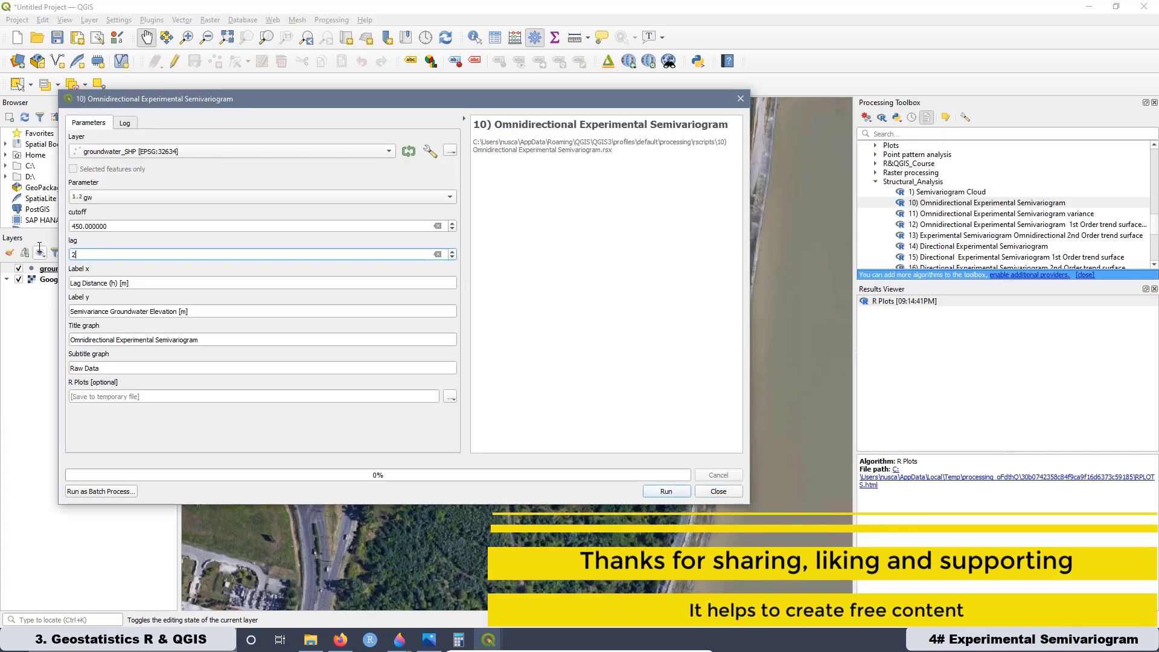
left_click(668, 491)
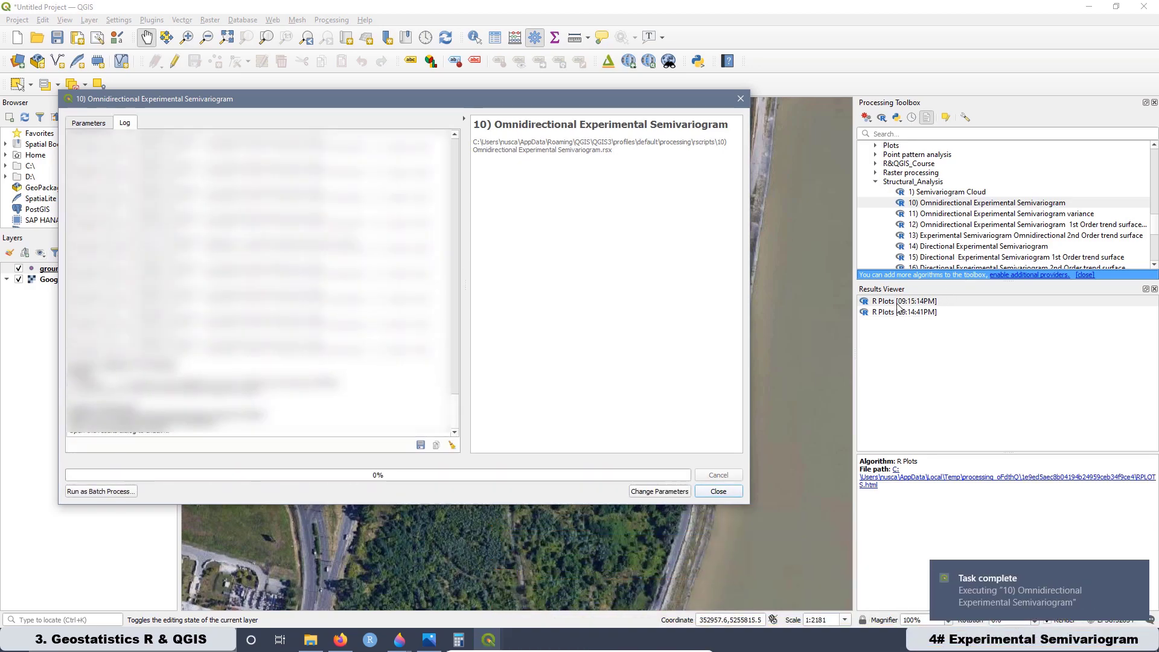
double_click(898, 302)
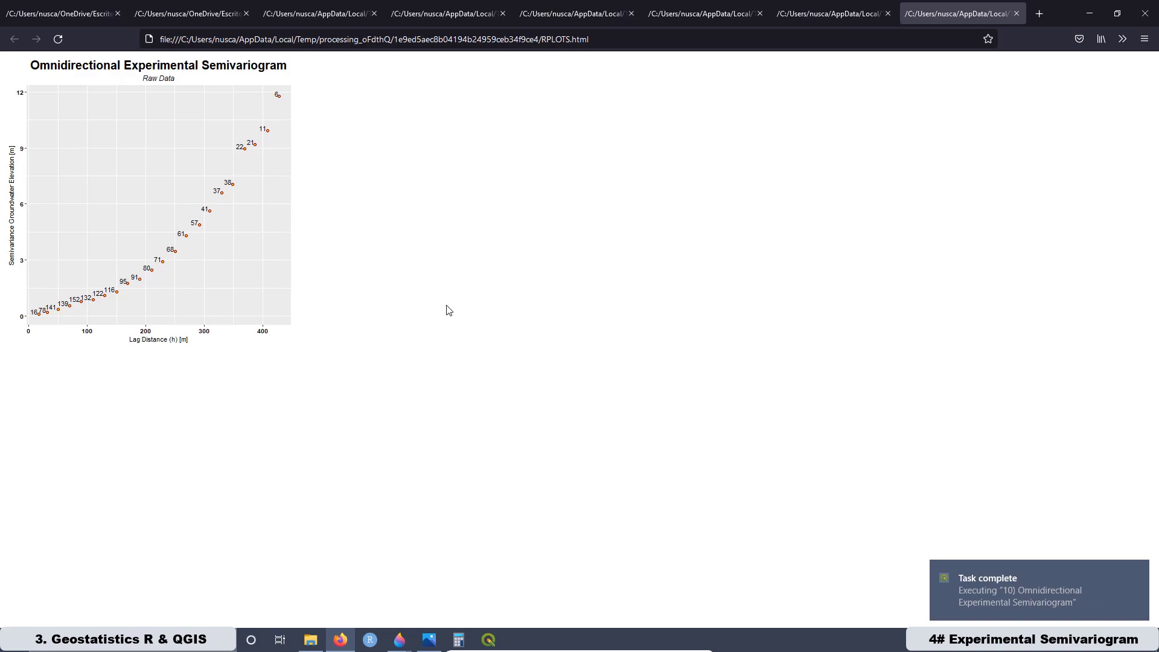
- Scroll over the groundwater residual semivariogram plot with its variance line
scroll(448, 310, "up", 5)
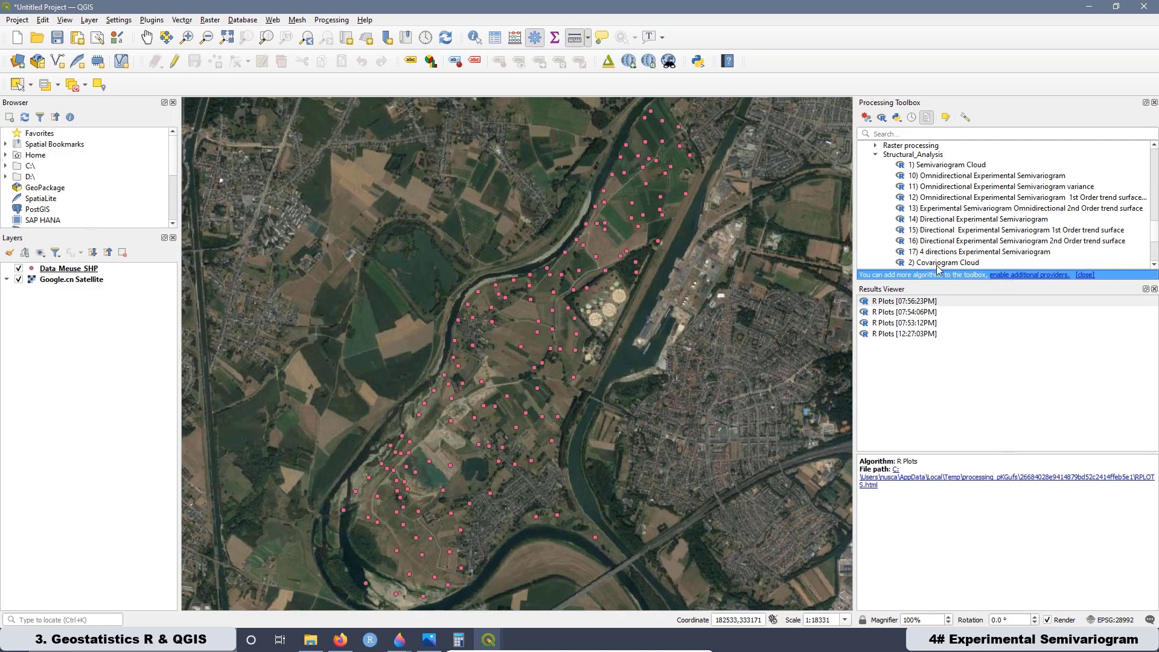
- Launch '17) 4 directions Experimental Semivariogram' from the Structural_Analysis scripts
double_click(934, 253)
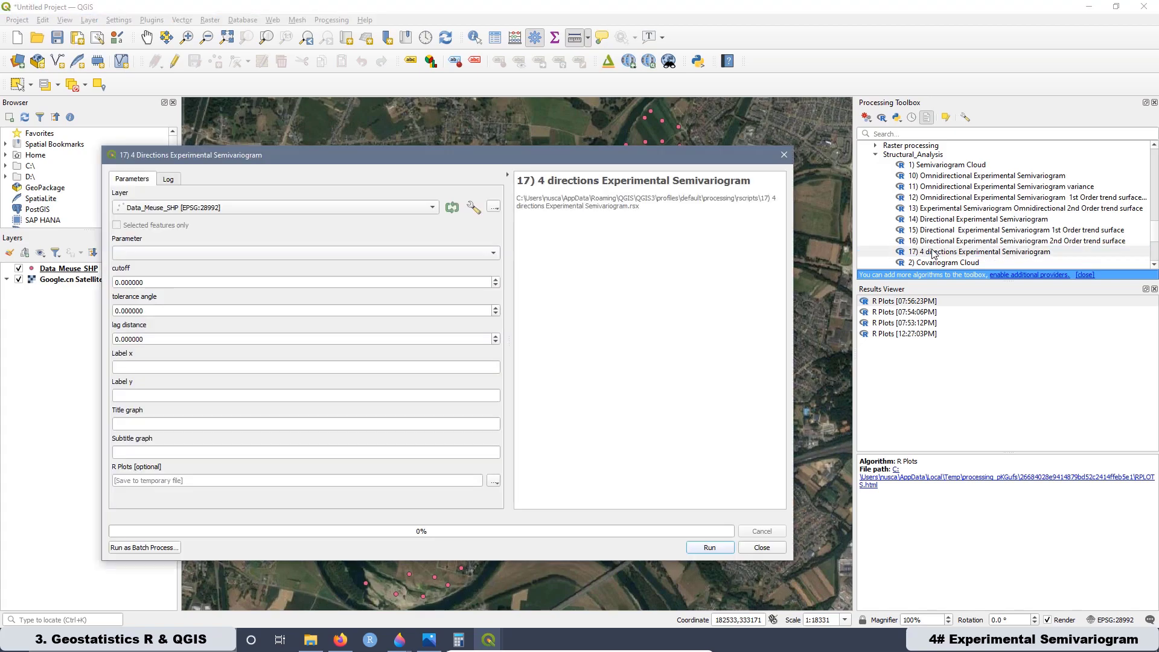
- Choose Log10Zinc with cutoff 4500, tolerance 22.5 and lag 200
left_click_drag(347, 161, 406, 110)
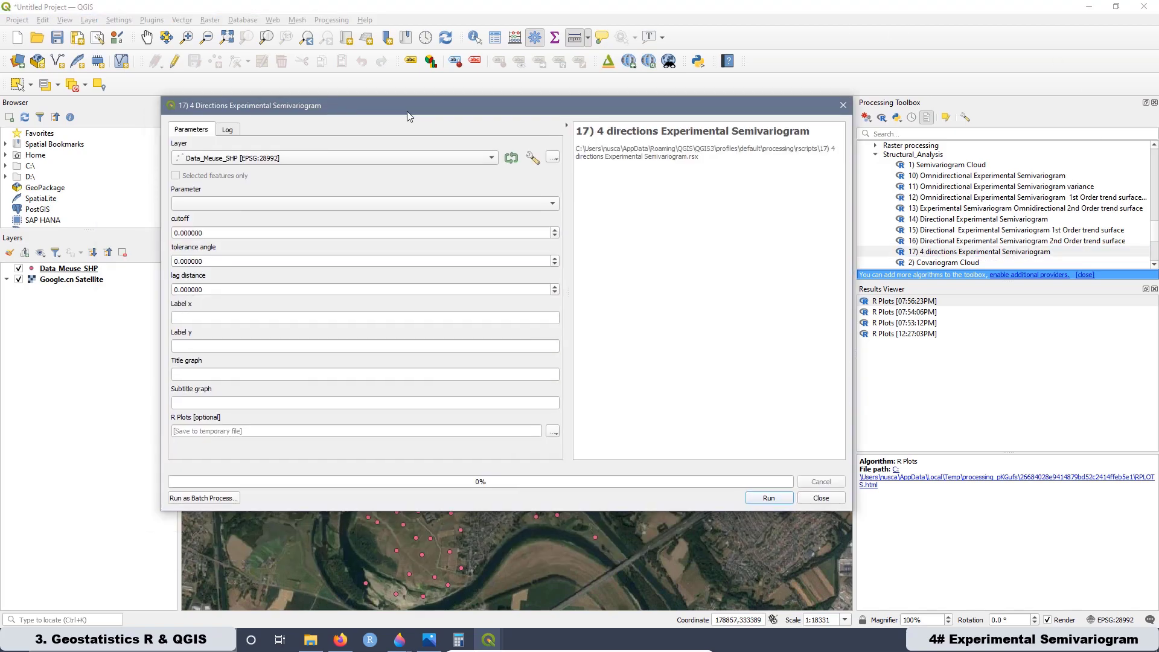
left_click(233, 203)
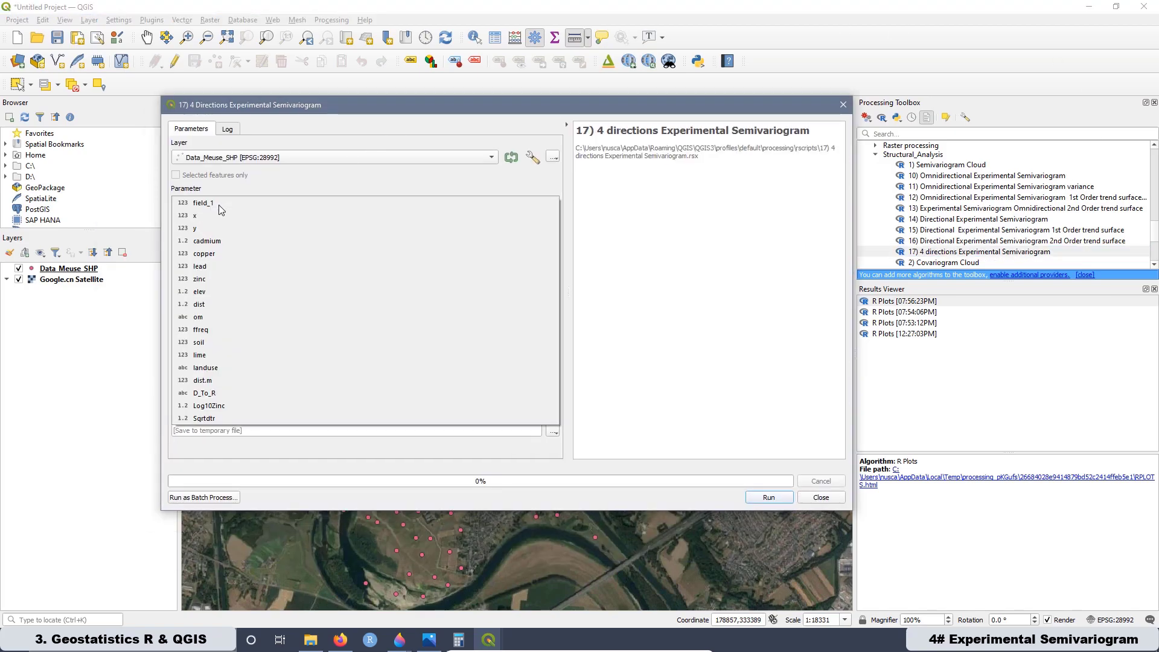
left_click(210, 406)
left_click(203, 234)
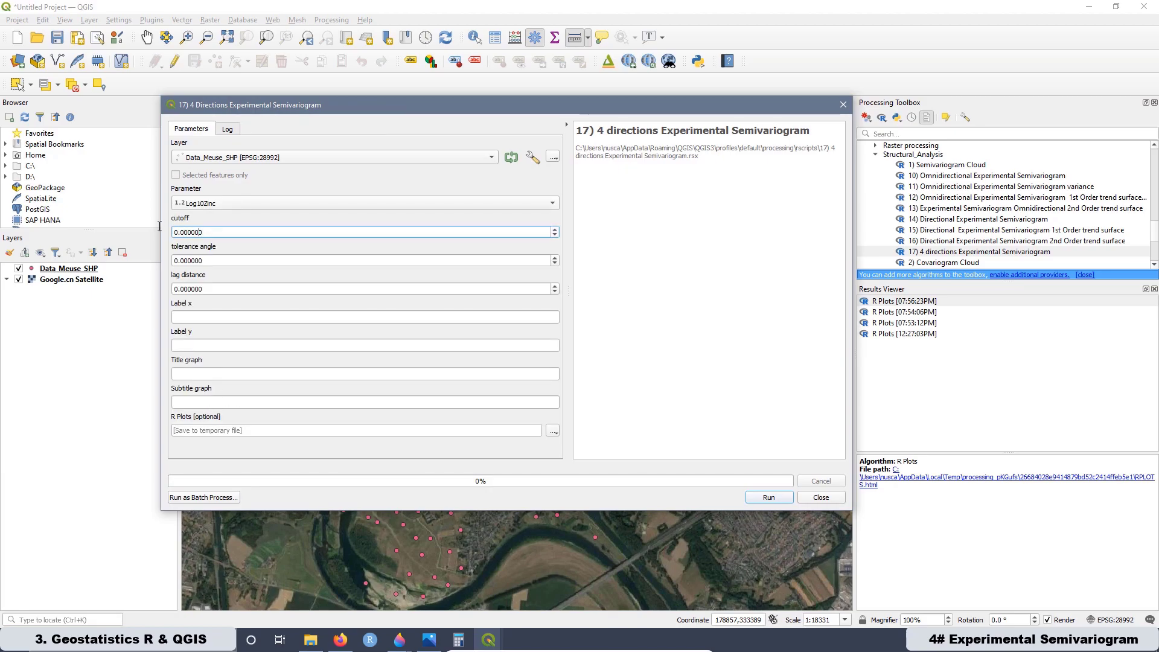
double_click(175, 231)
type("4500")
key("Tab")
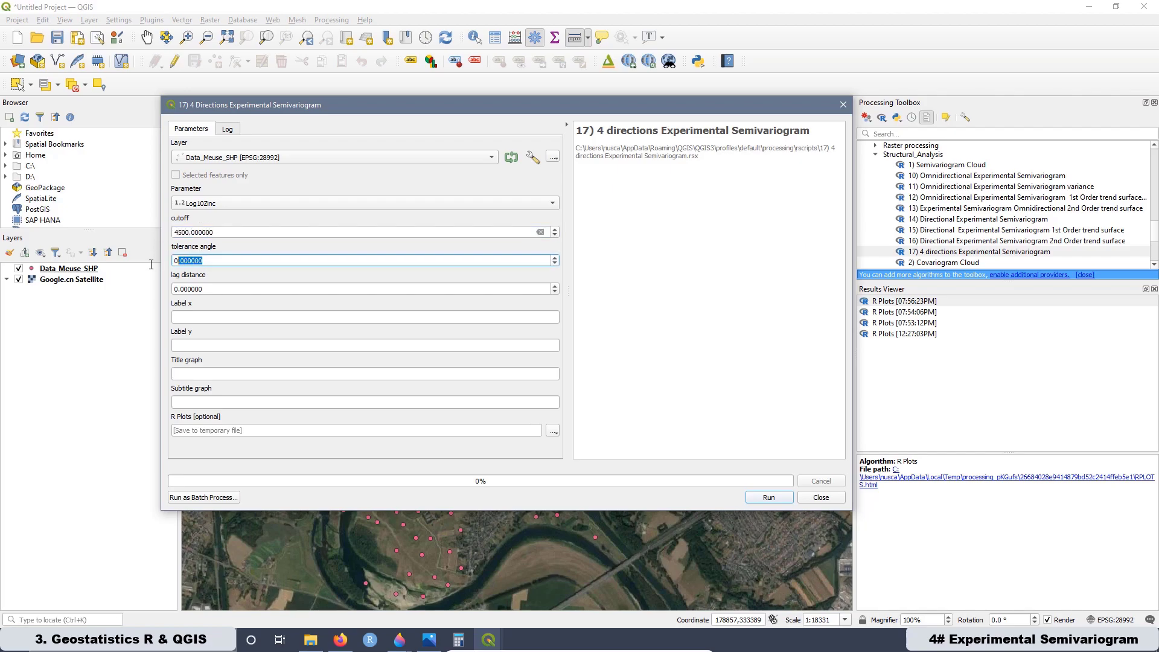
type("22.5")
key("Tab")
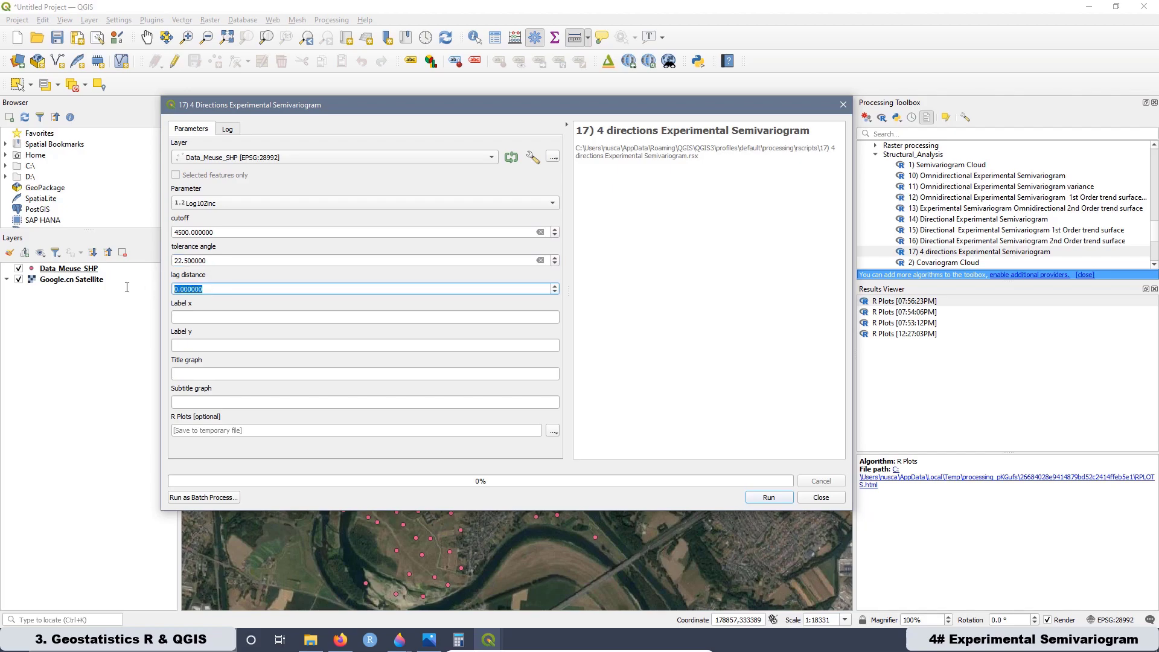
type("2")
- Label axes 'Lag Distance (h) [m]' and 'Semivariance Log 10 Zinc Conccentration [ppm]', title 'Directional (0, 45, 90, 135 Degree)'
left_click(184, 315)
type("Lag Distance (h) [m]")
key("Tab")
type("Semivariance Log 10 Zinc Conccentration [ppm]")
key("Tab")
type("Directional (0, 45, 90, 135 Degree)")
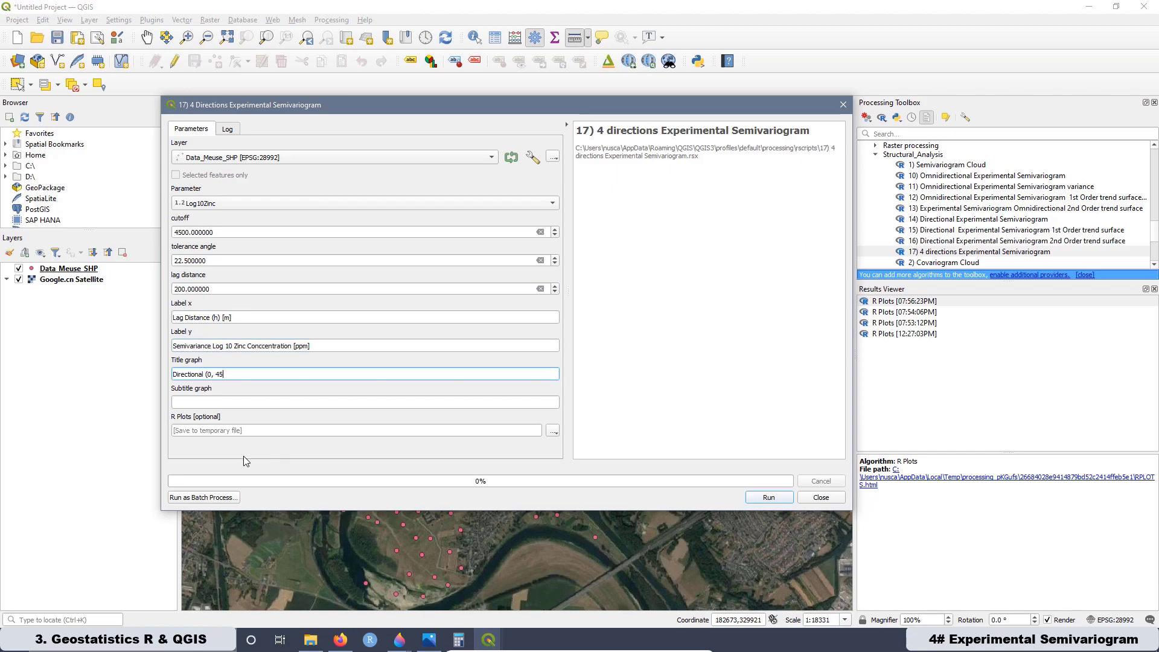
key("Tab")
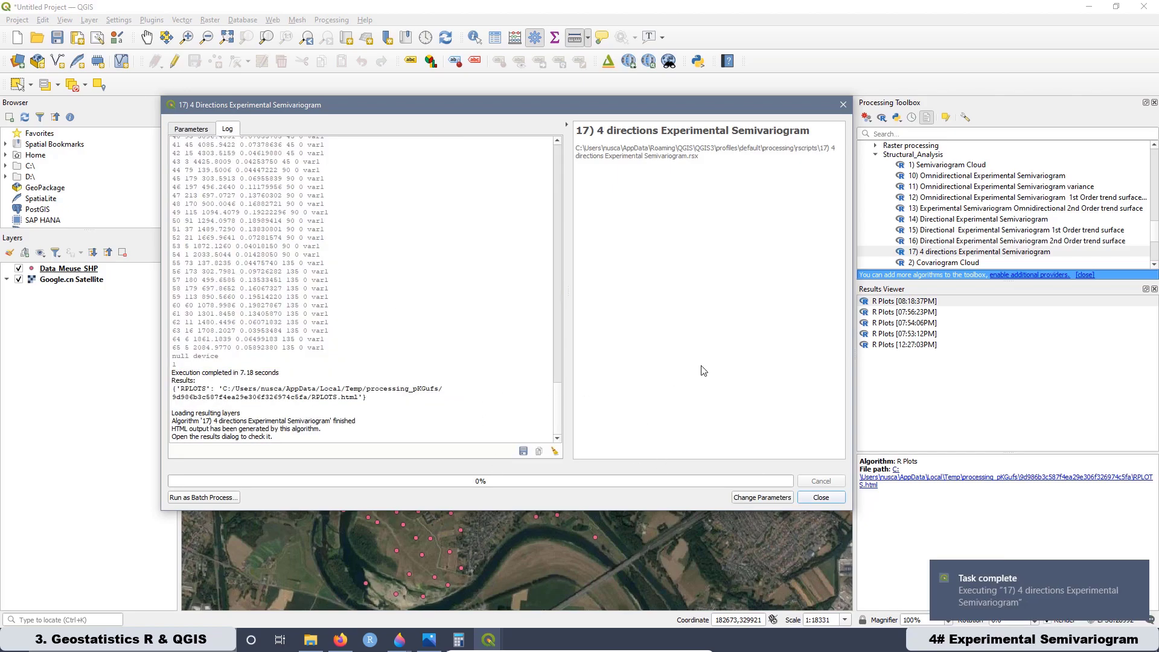
- Open RPLOTS.html in Firefox to view the directional (0, 45, 90, 135) log-zinc semivariogram plot
double_click(890, 302)
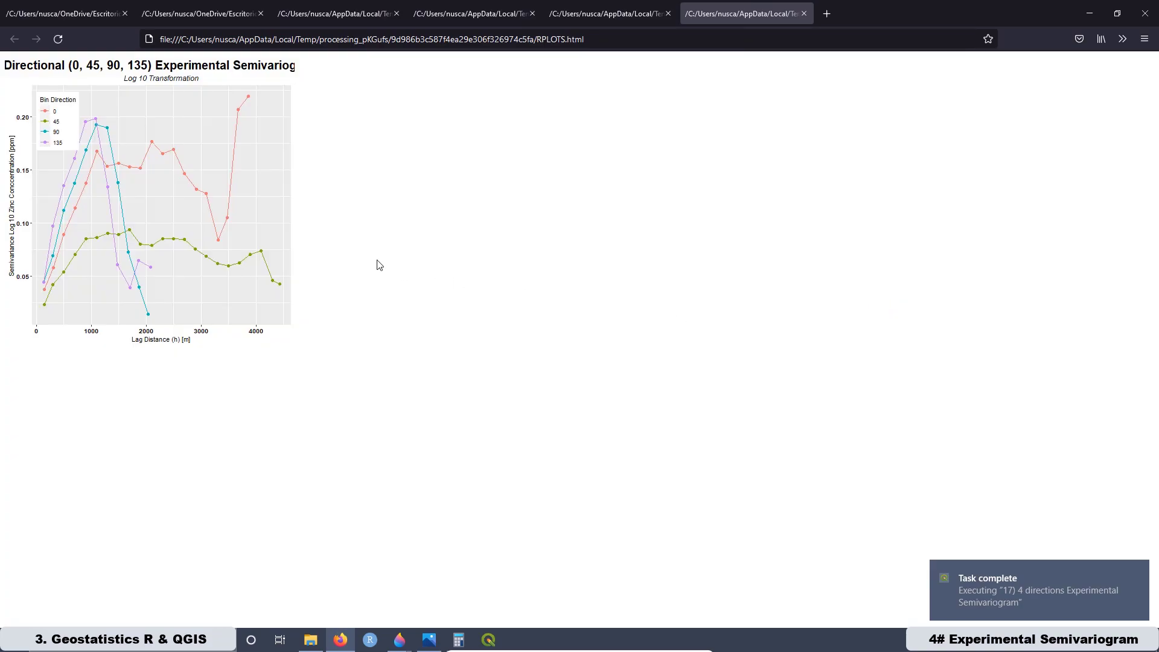
scroll(379, 264, "up", 5)
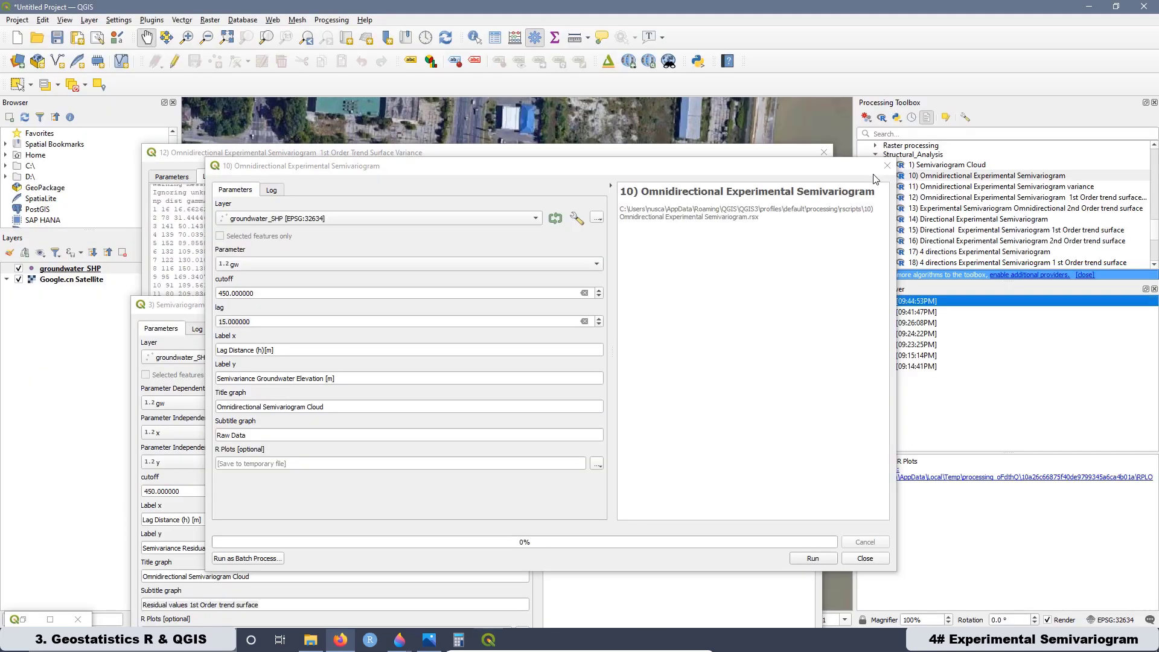
- Move the '10) Omnidirectional Experimental Semivariogram' dialog aside and scroll down the Processing Toolbox list
left_click_drag(822, 173, 690, 179)
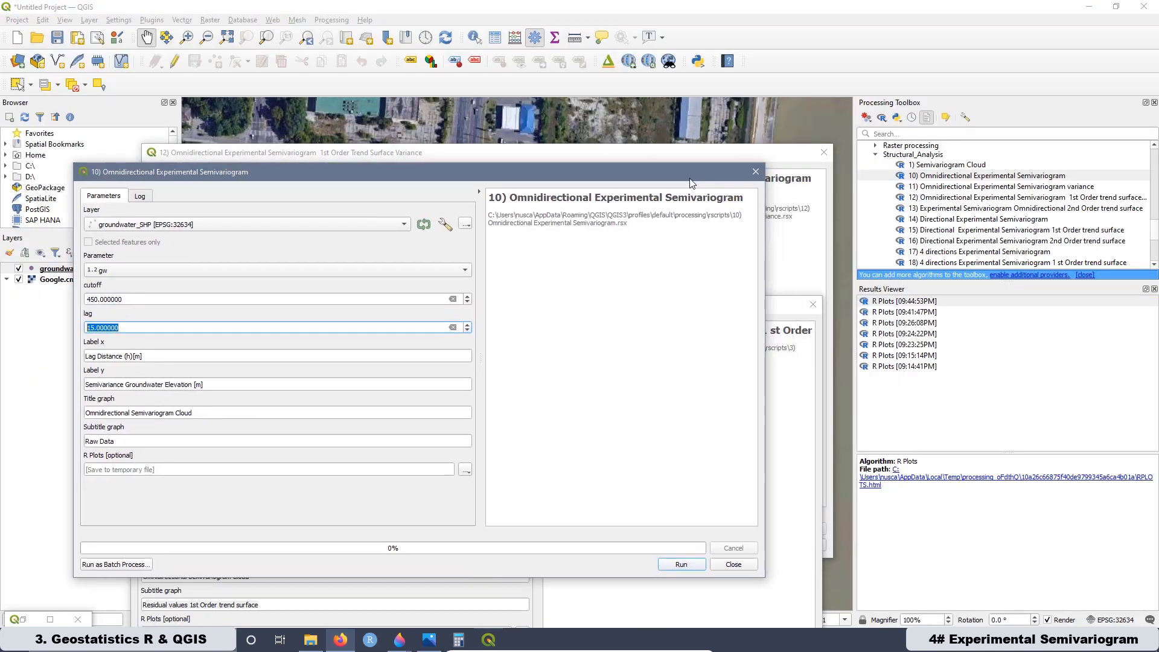
scroll(1004, 206, "down", 2)
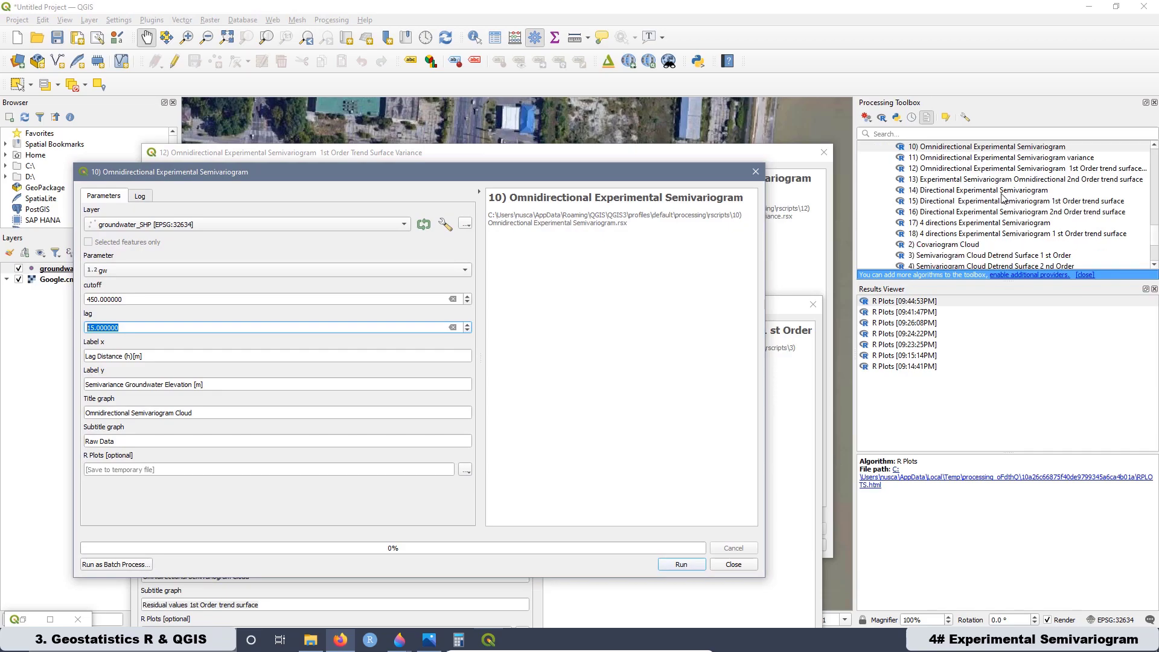
scroll(1001, 193, "down", 1)
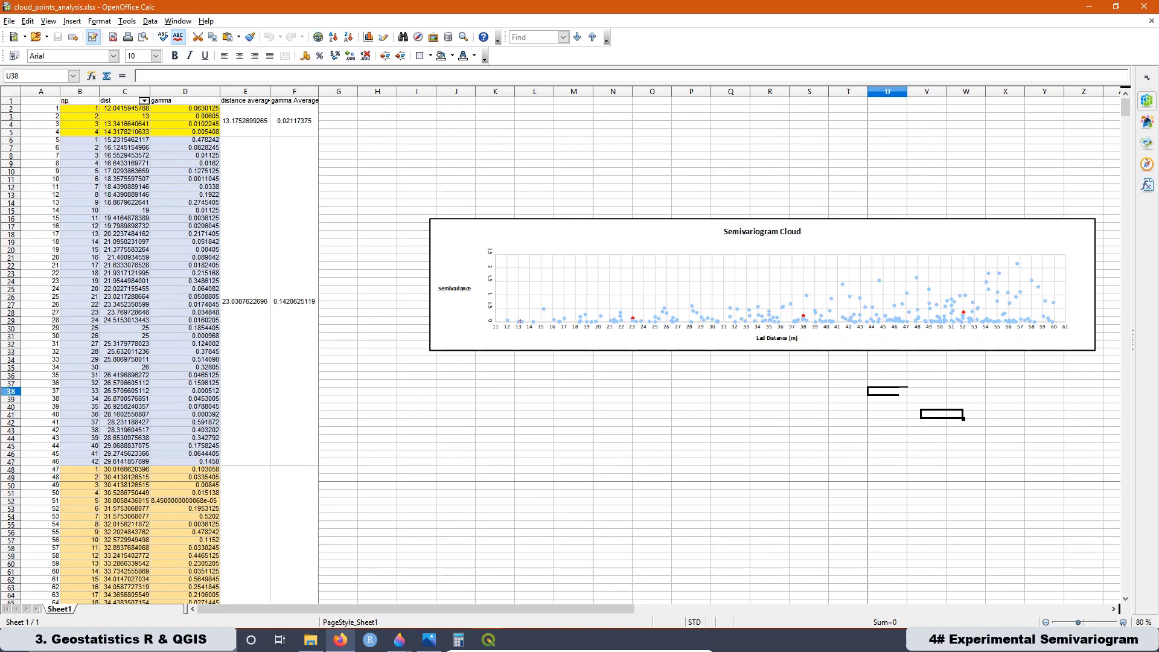
scroll(560, 345, "up", 3)
scroll(540, 207, "up", 4)
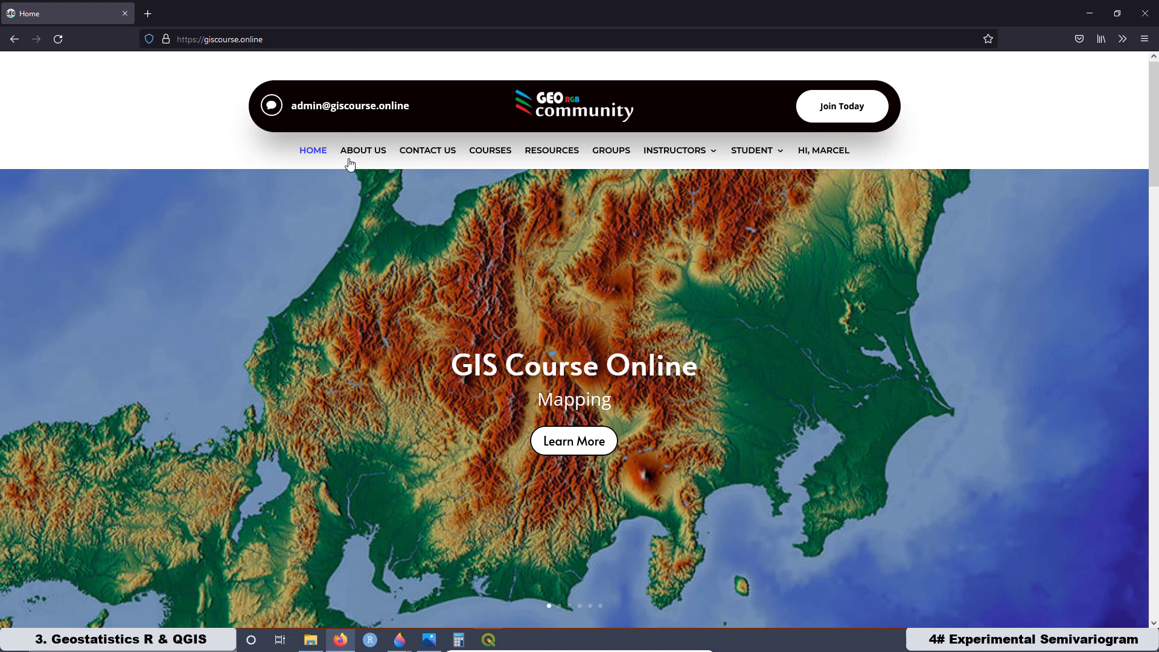
- Start the third geostatistics course from COURSES, collapse Lesson 0 and expand Lesson 4
left_click(497, 155)
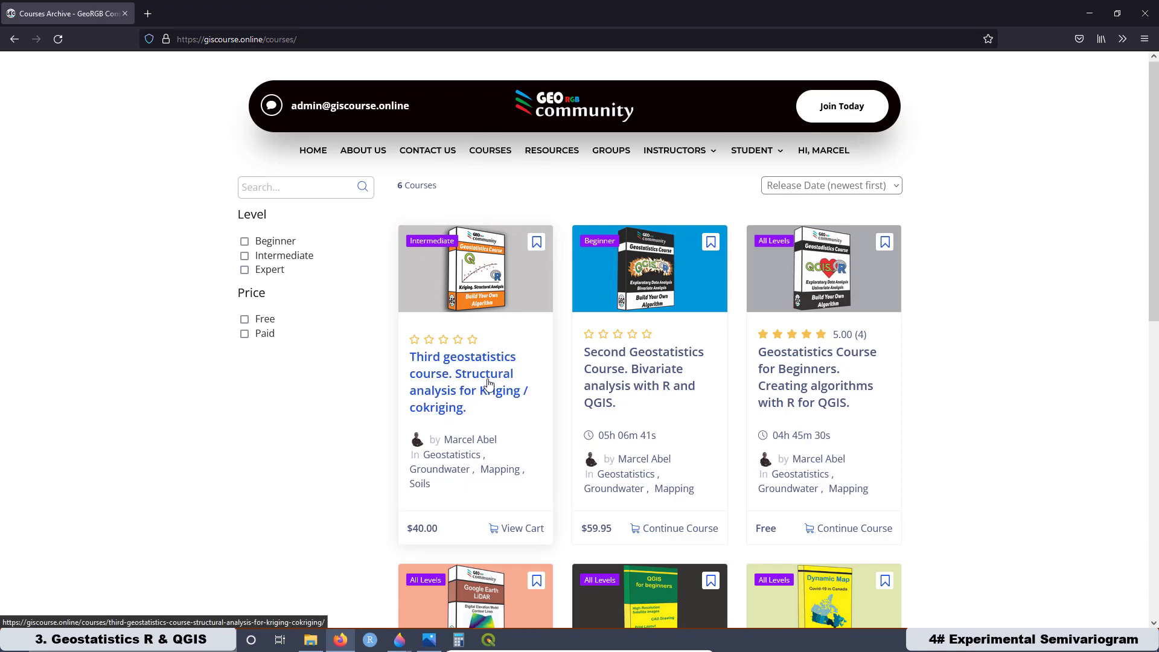
left_click(467, 289)
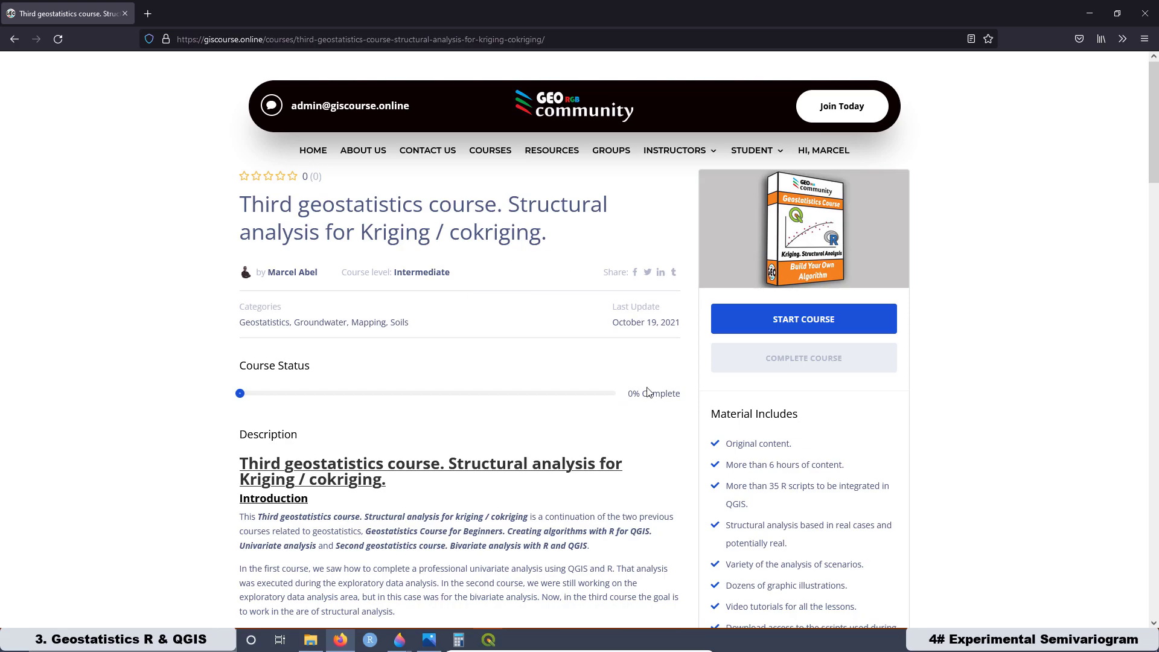
left_click(775, 325)
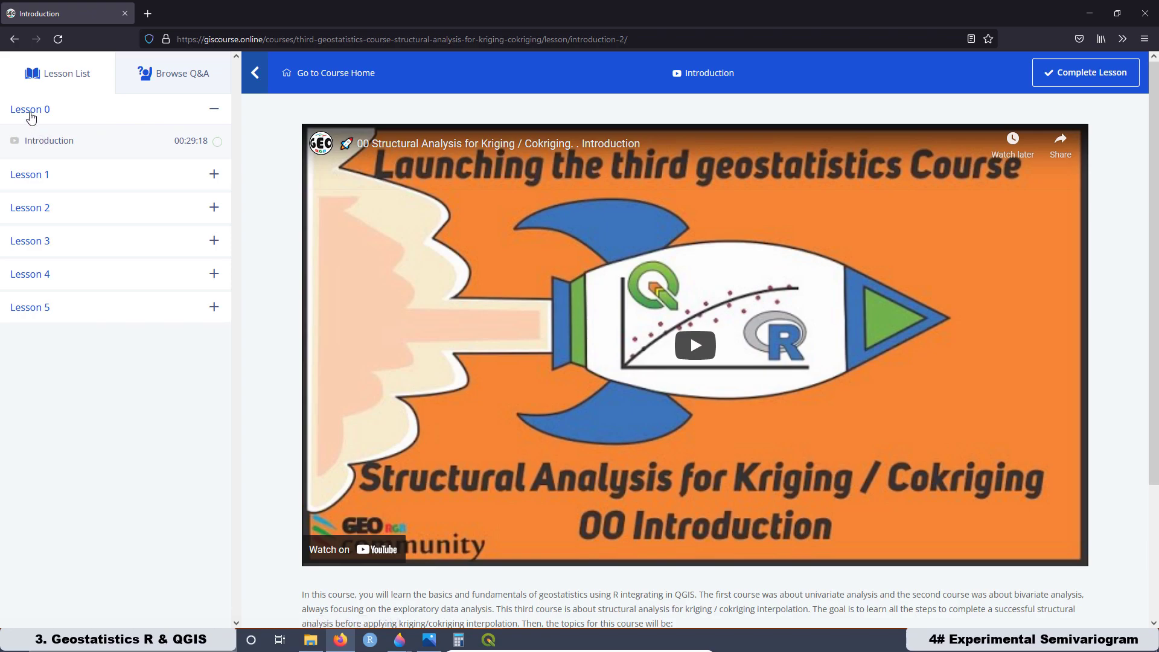
left_click(30, 113)
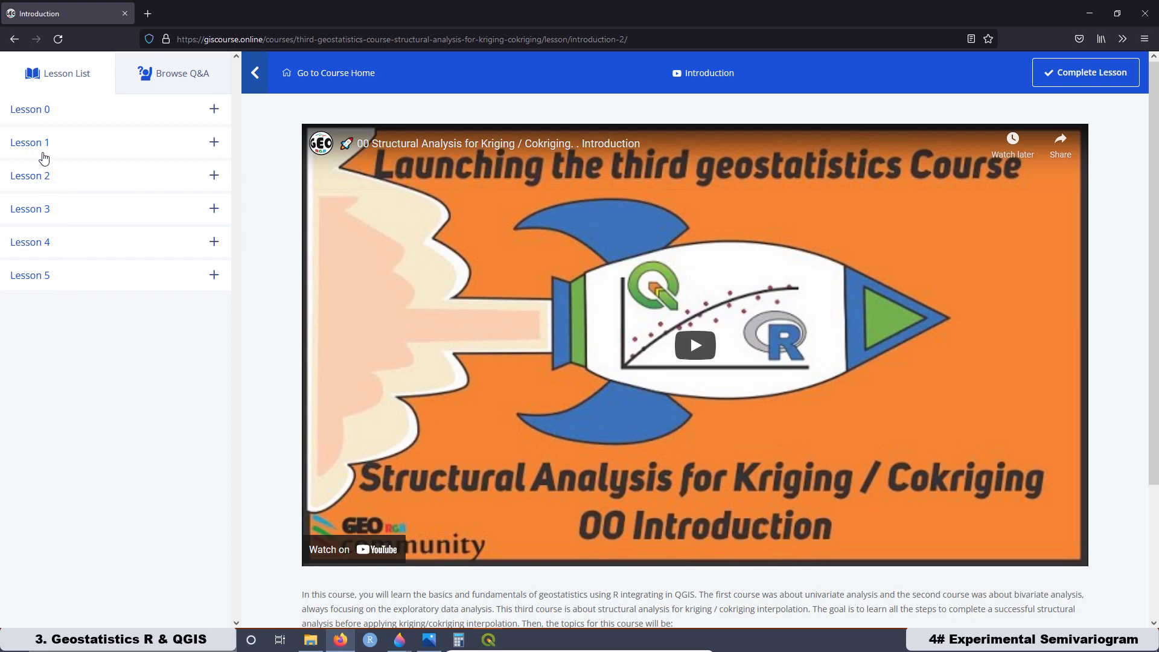
left_click(41, 247)
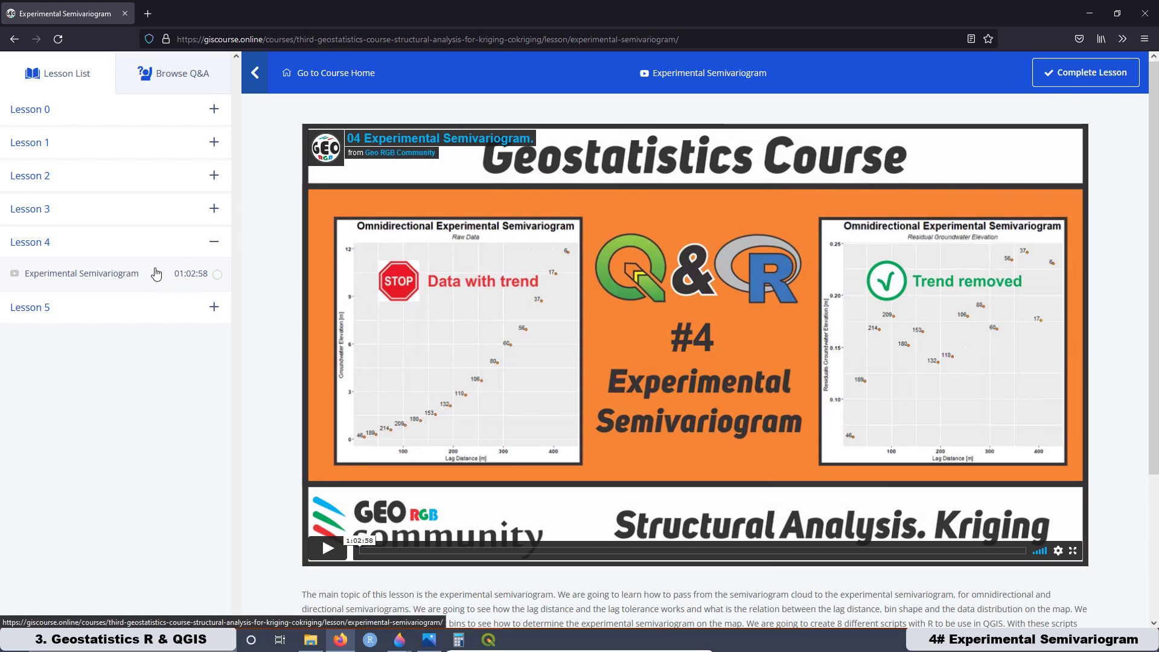
- Open the 05 Model Semivariogram lesson, browse its Q&A and lesson list, then go to Course Home
left_click(39, 311)
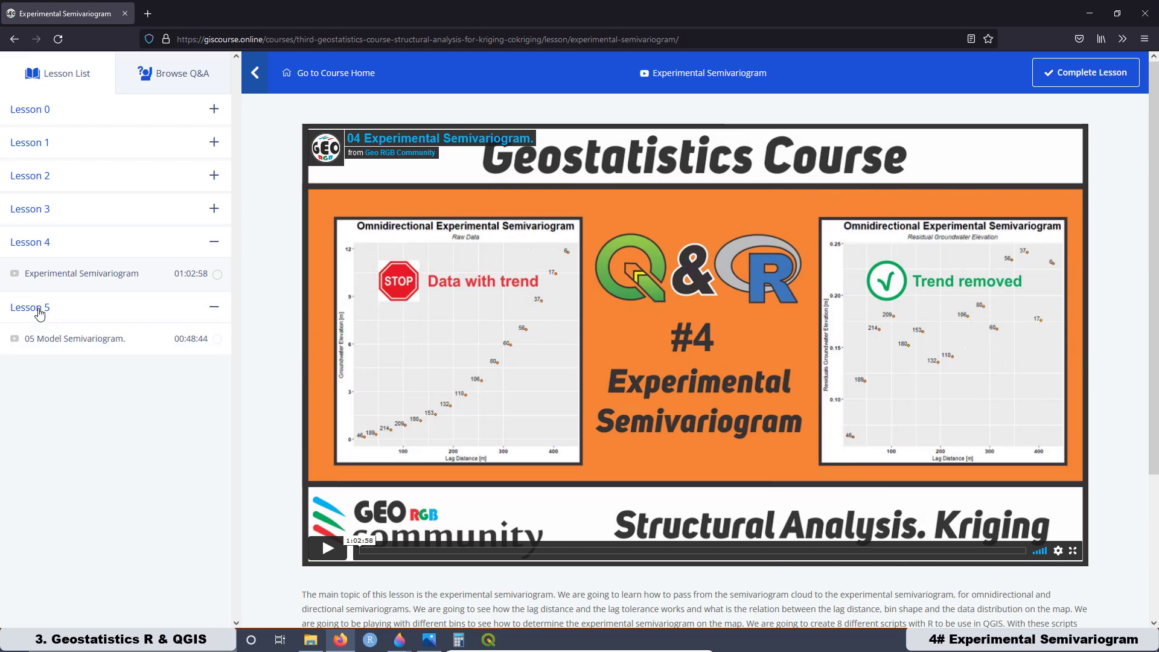
left_click(78, 342)
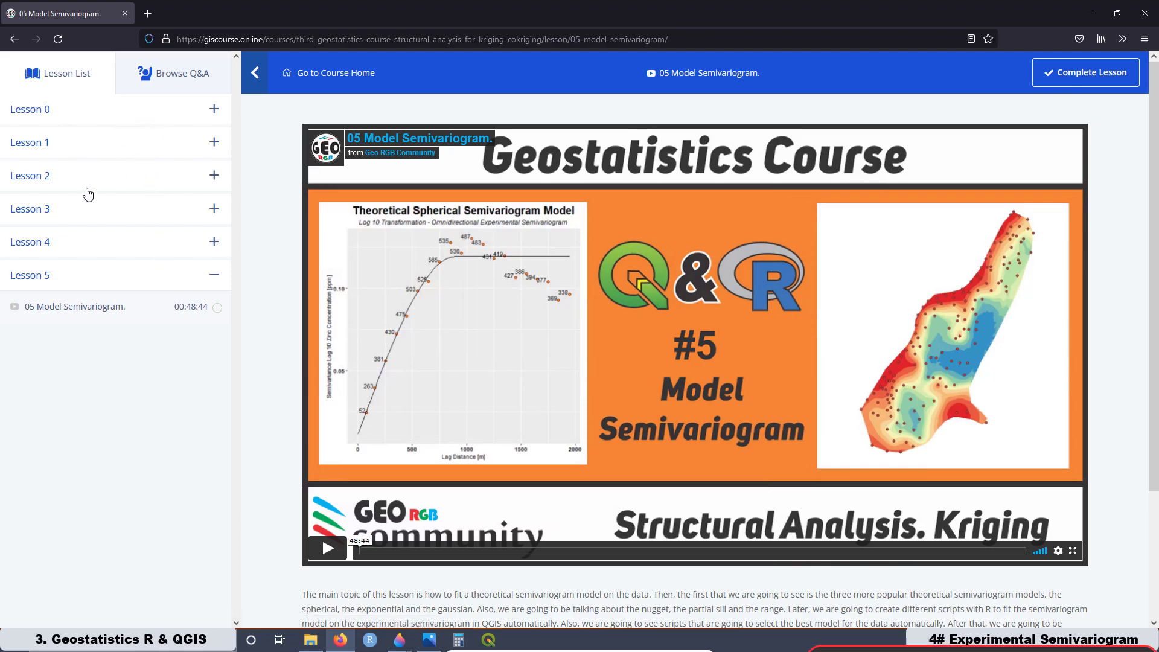
left_click(178, 80)
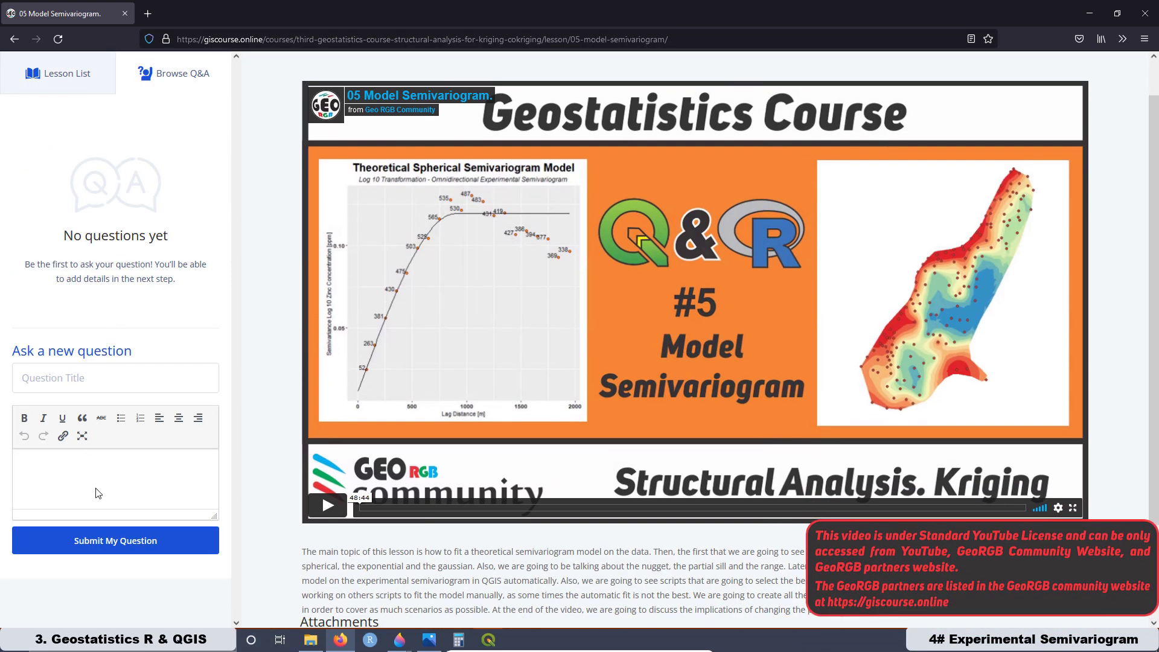
left_click(78, 75)
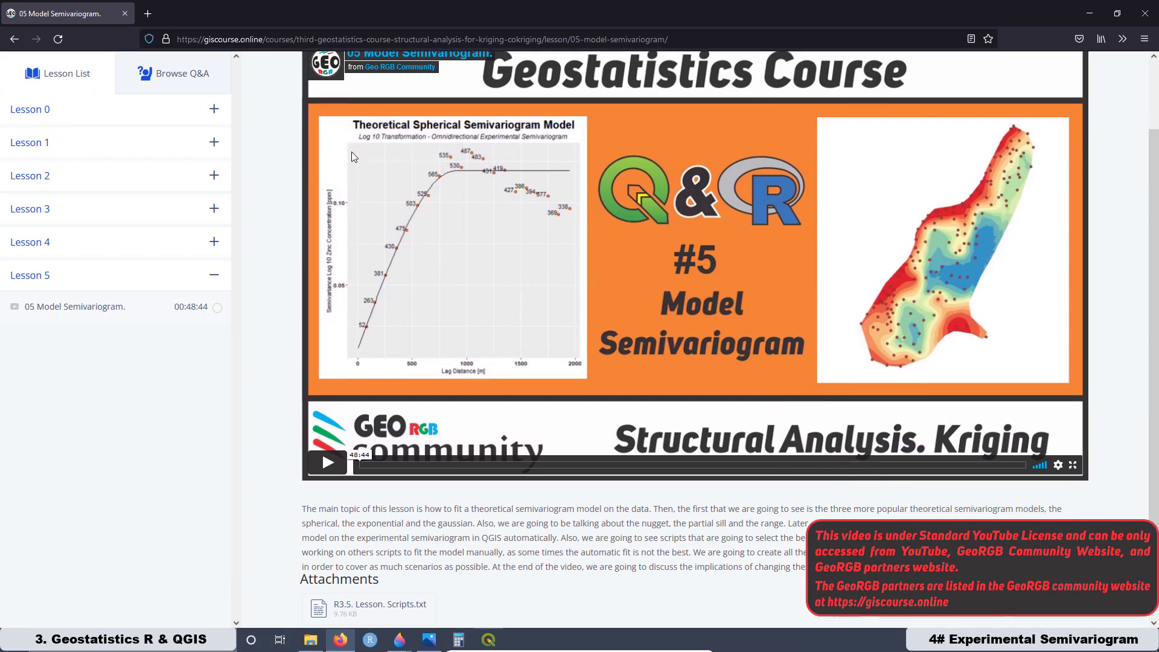
scroll(354, 157, "up", 2)
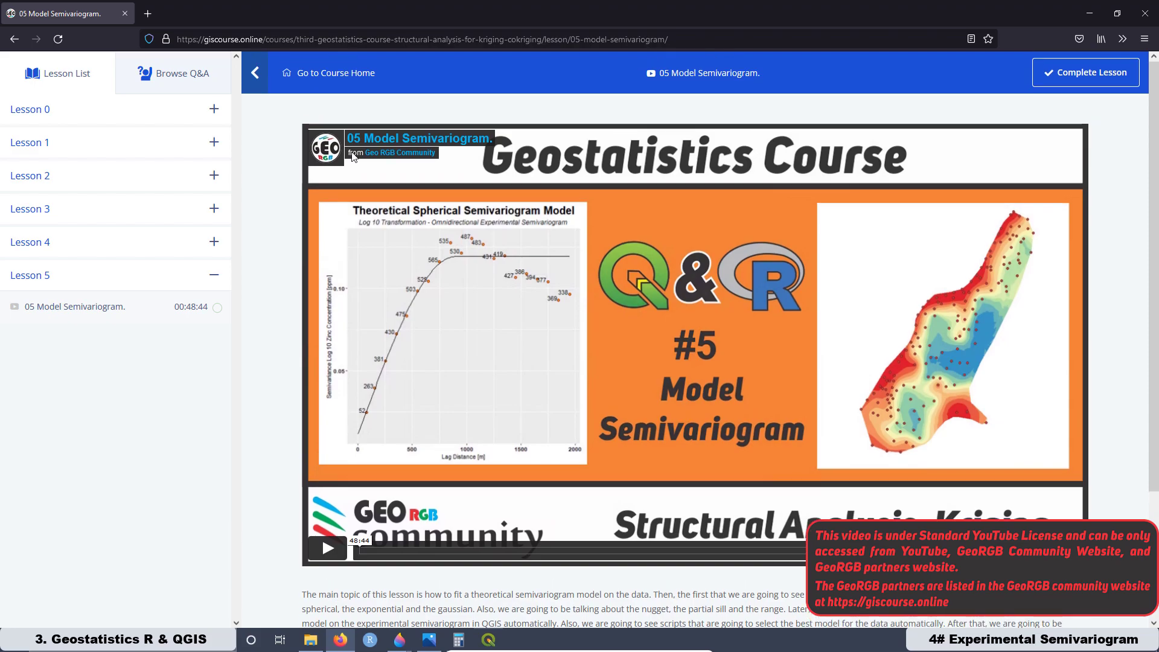
left_click(338, 80)
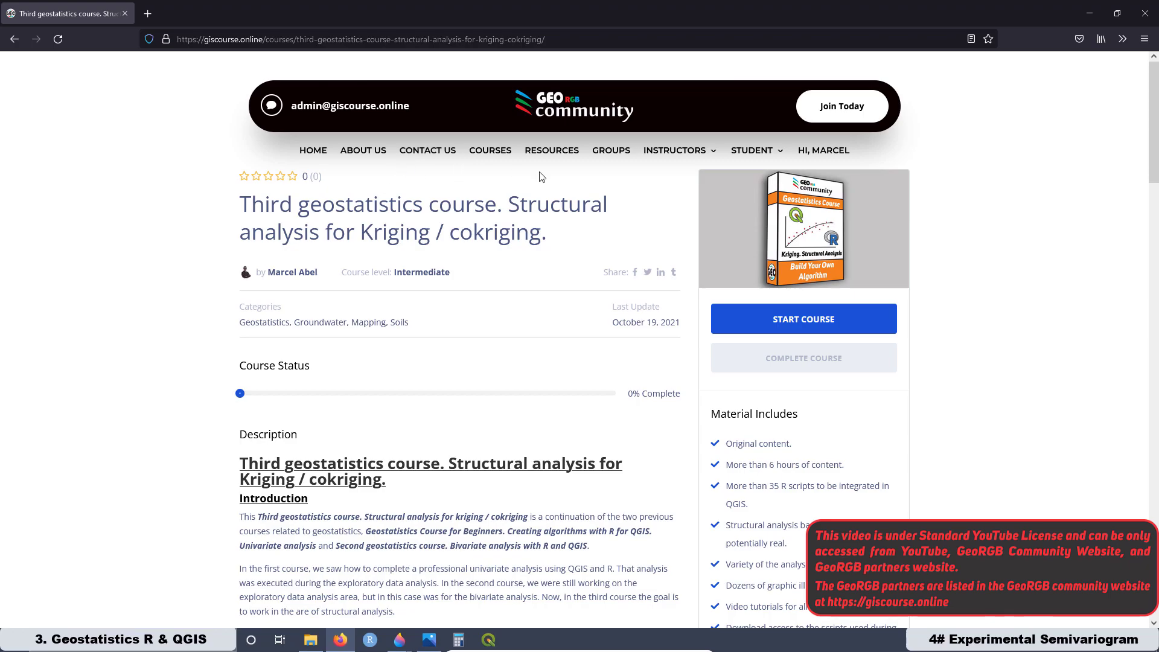
- Open GROUPS and scroll through the 8 listed discussion groups
left_click(613, 152)
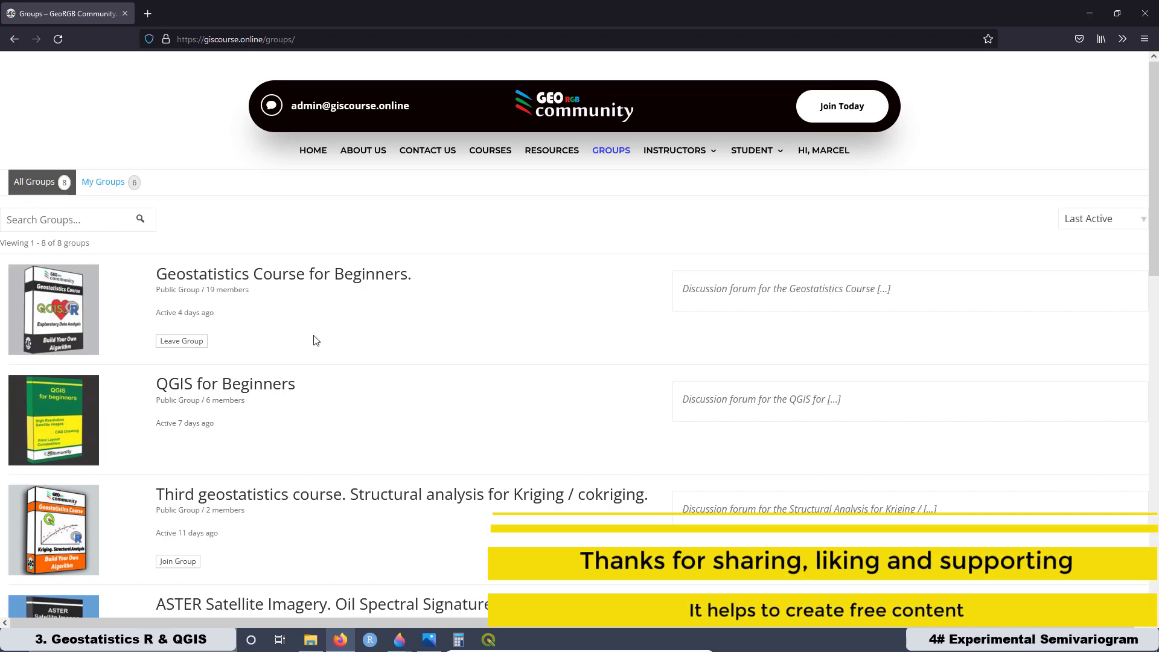
scroll(320, 337, "down", 2)
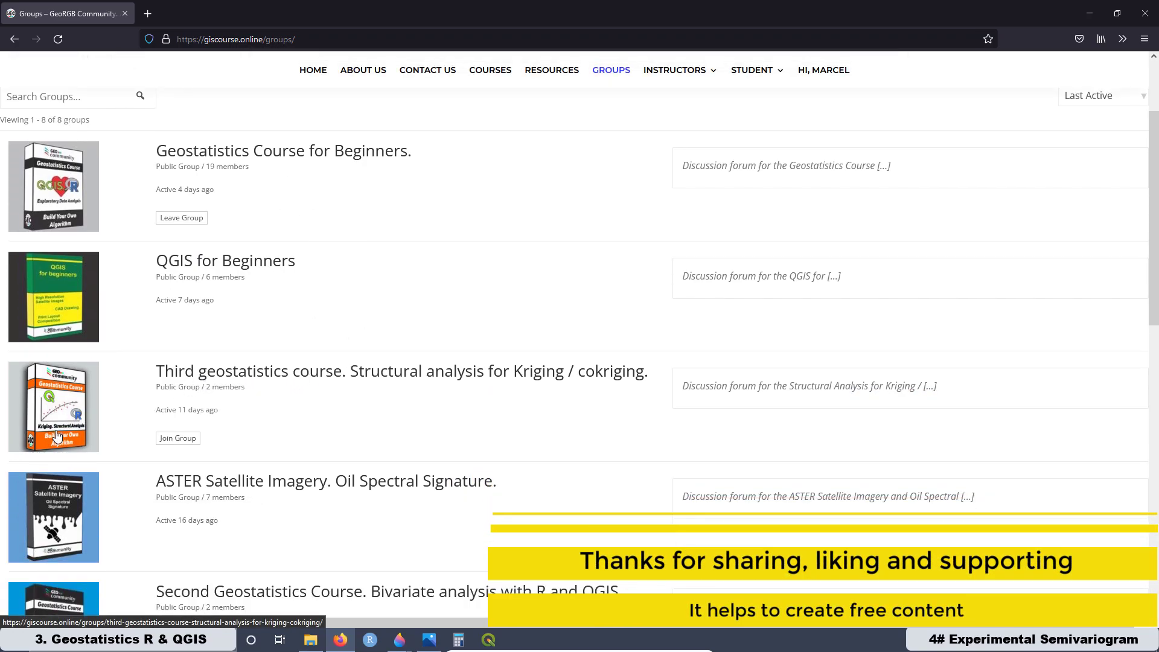
scroll(306, 459, "up", 3)
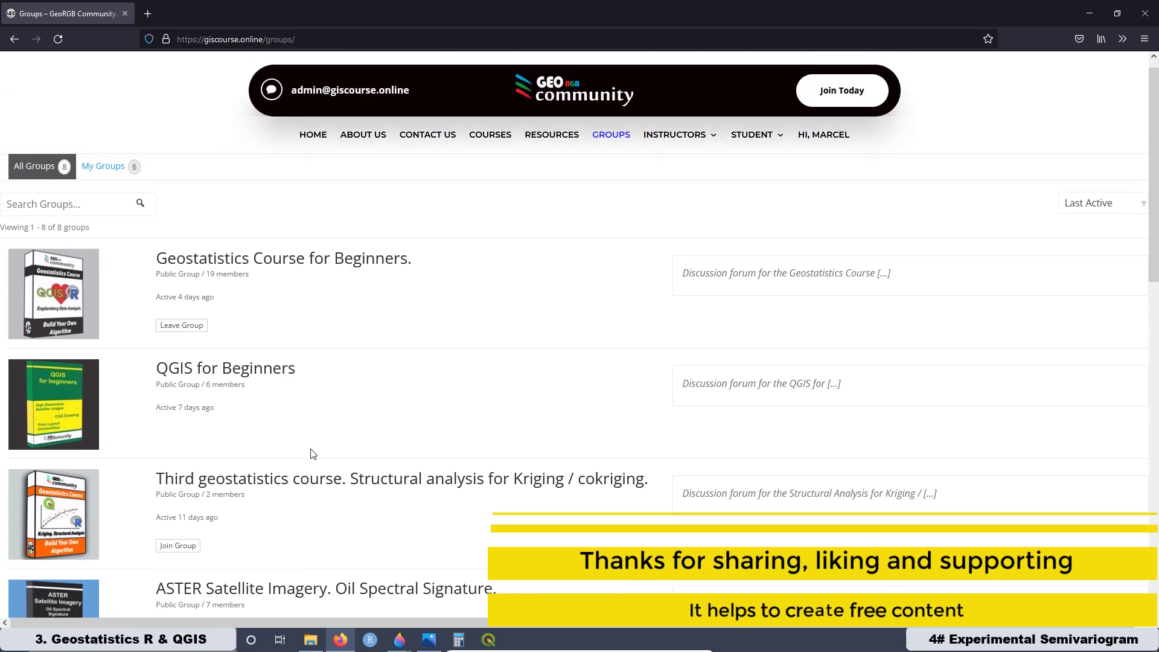